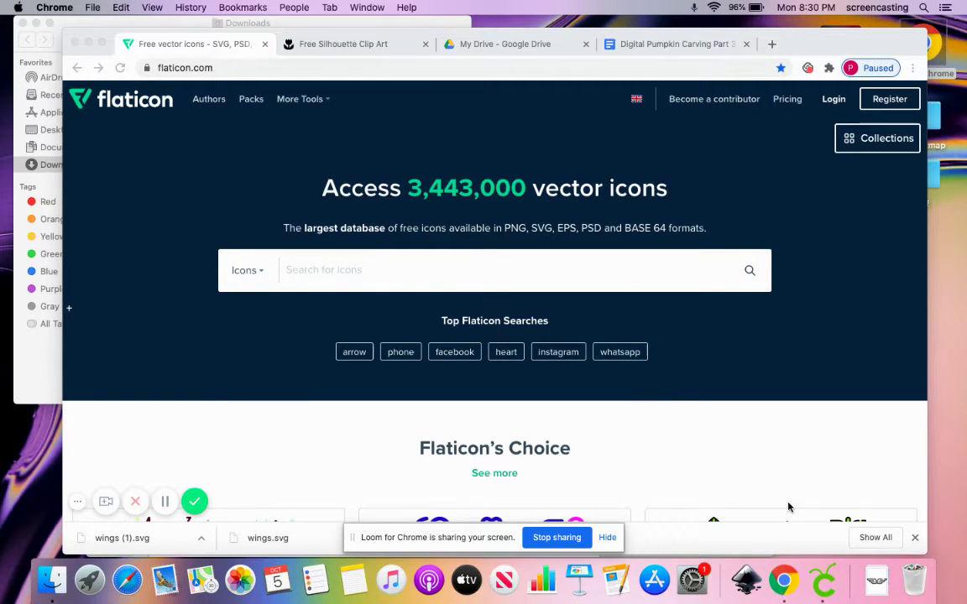
Launch Cricut Design Space, view the Silhouette Garden clip art page, then return to the blank canvas
click(824, 594)
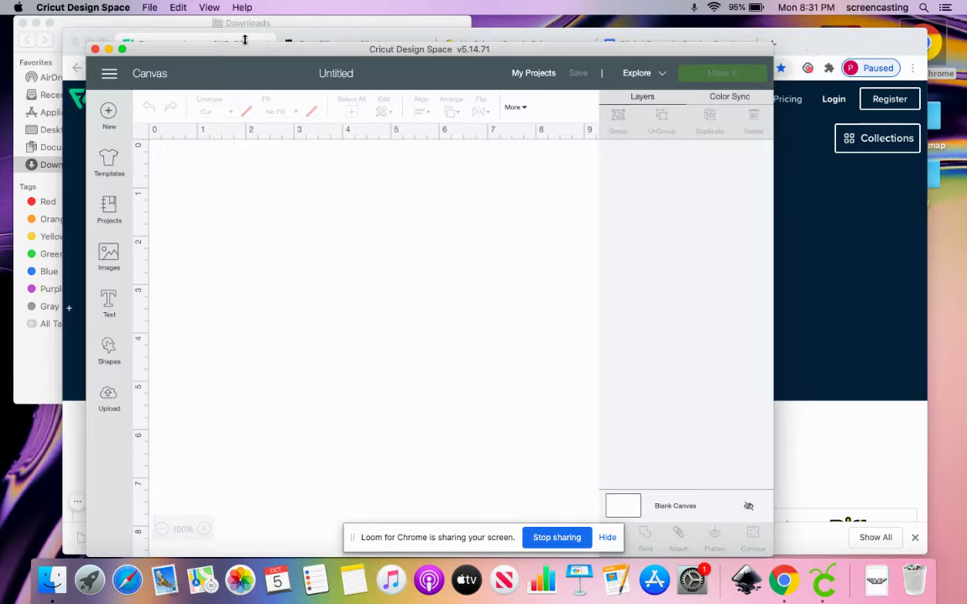
click(108, 49)
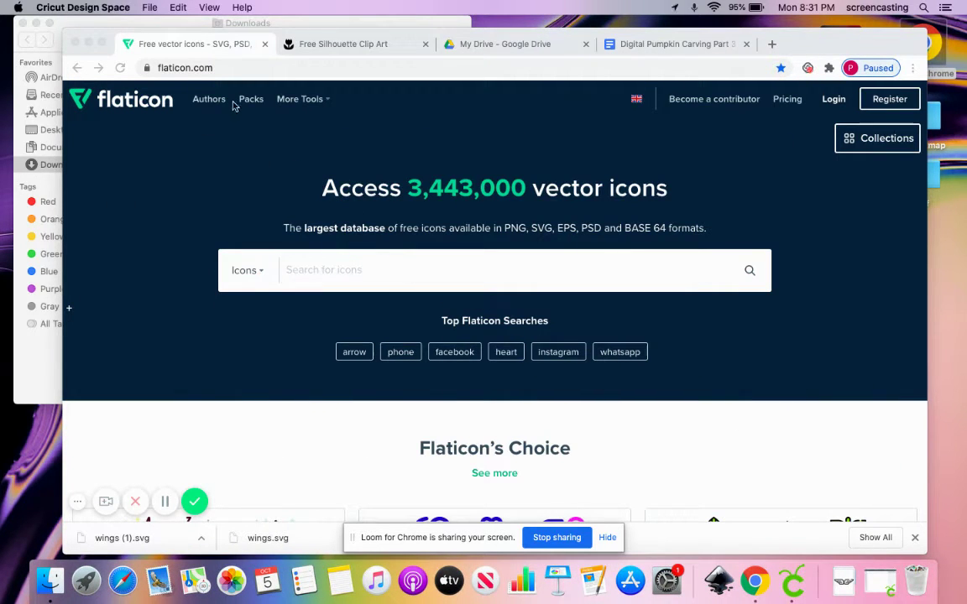
click(354, 42)
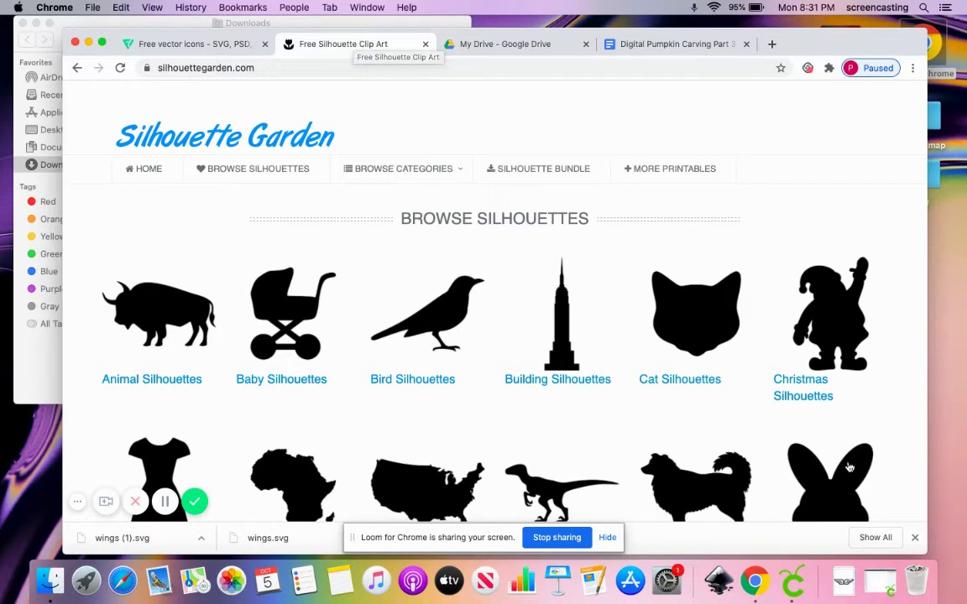
click(882, 587)
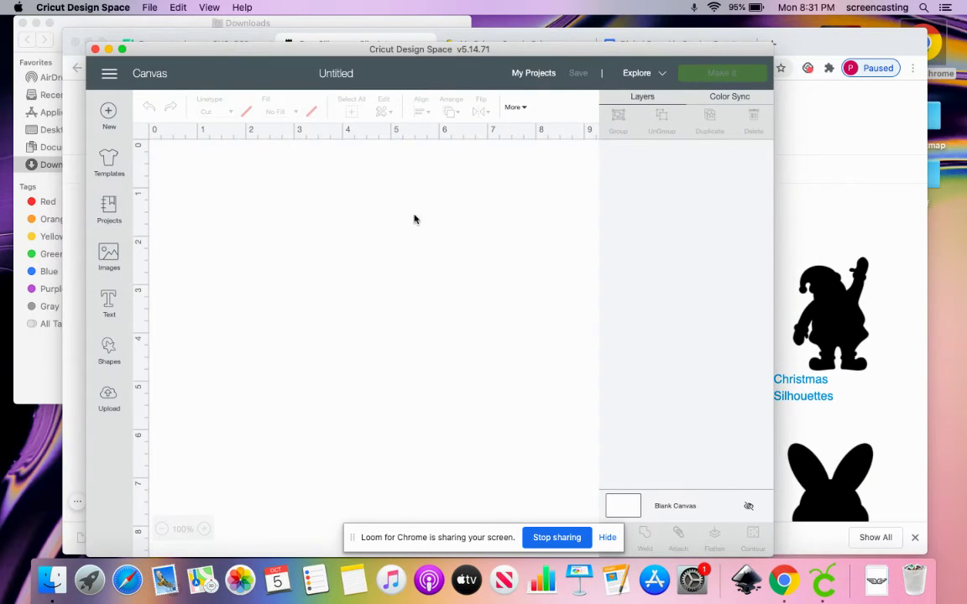
Insert the uploaded pumpkin silhouette (8.604 × 7.5 in) and position it at X 3.121, Y 2.021
click(108, 399)
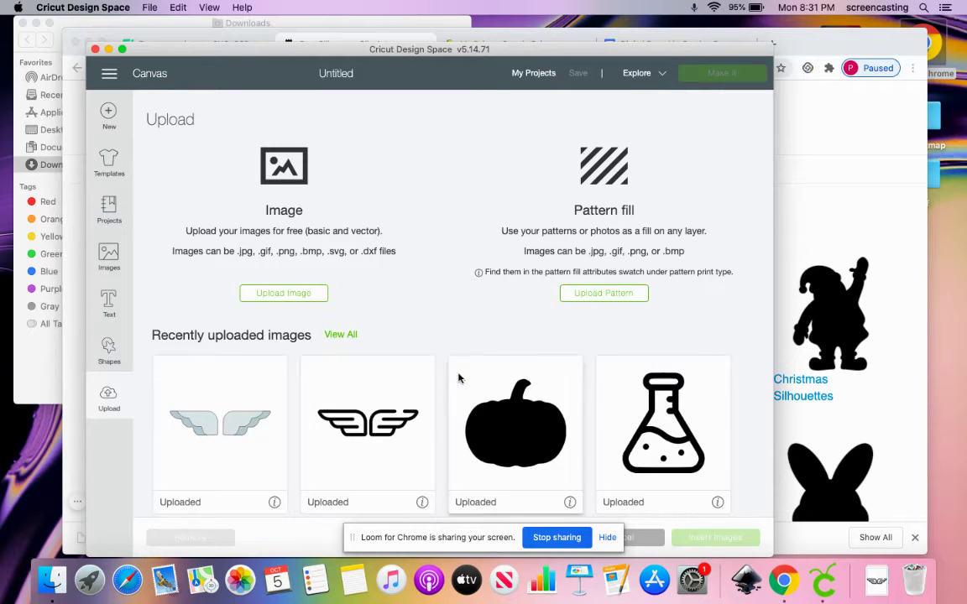
click(518, 434)
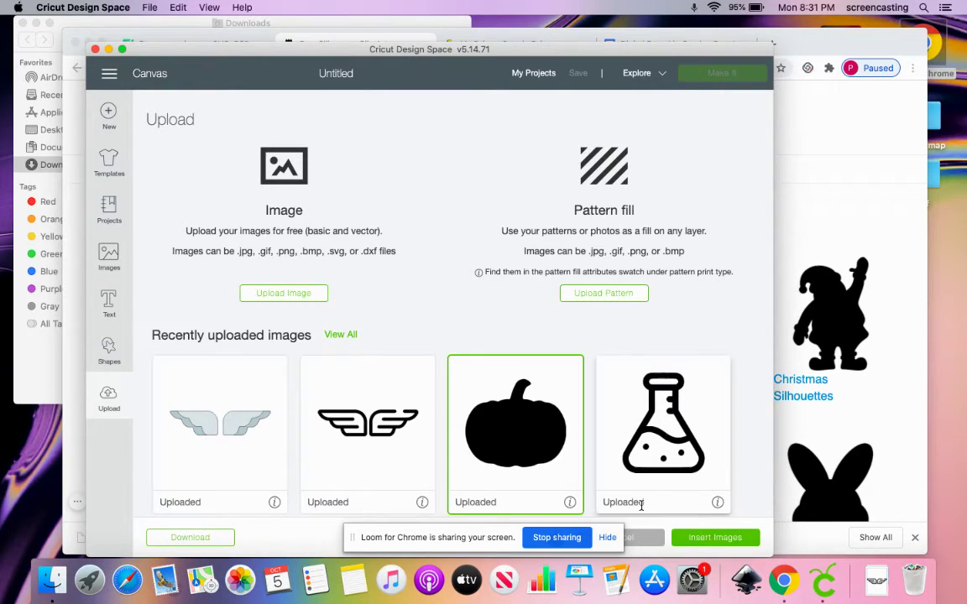
click(712, 540)
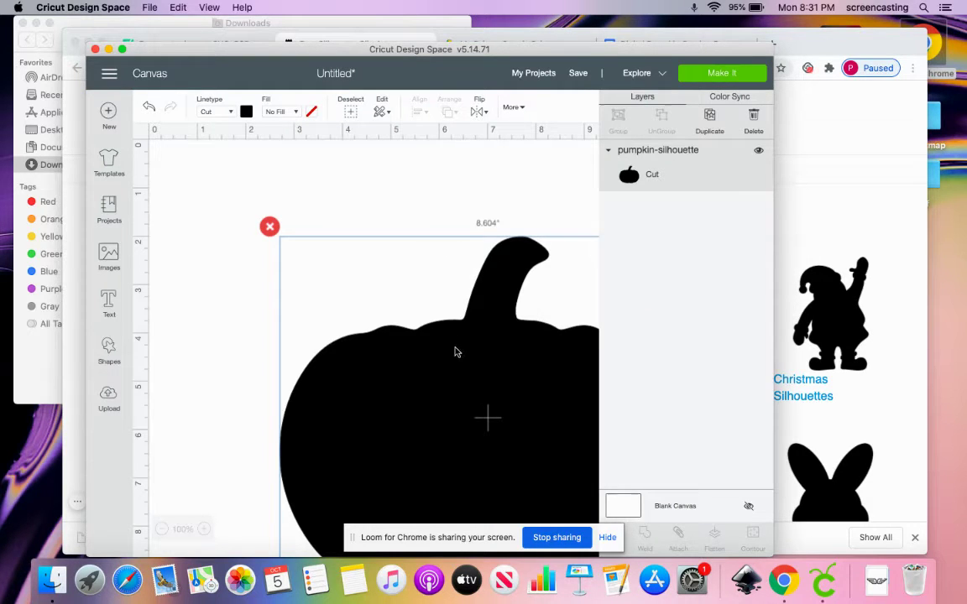
drag(432, 346, 400, 327)
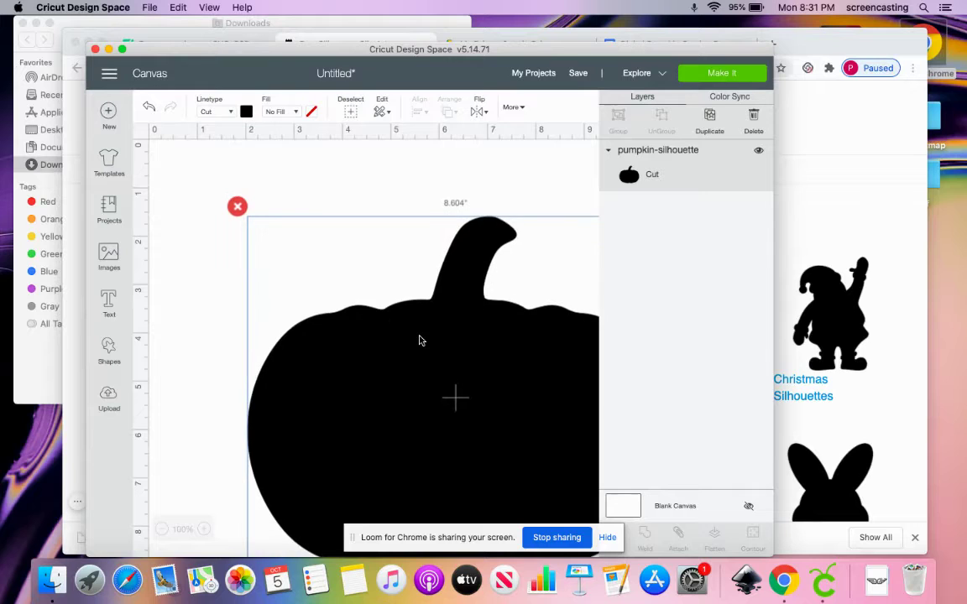
click(123, 50)
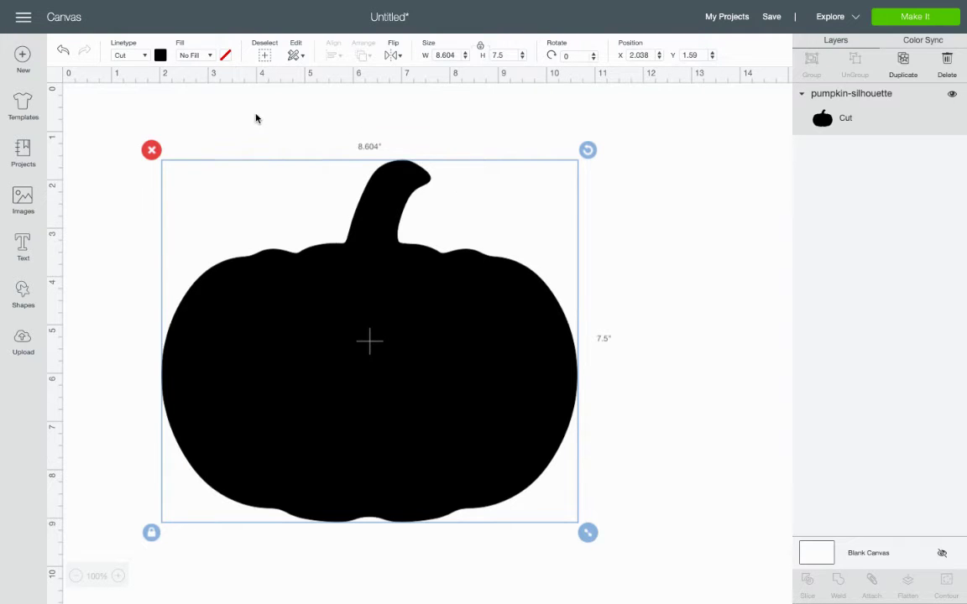
drag(401, 283, 450, 307)
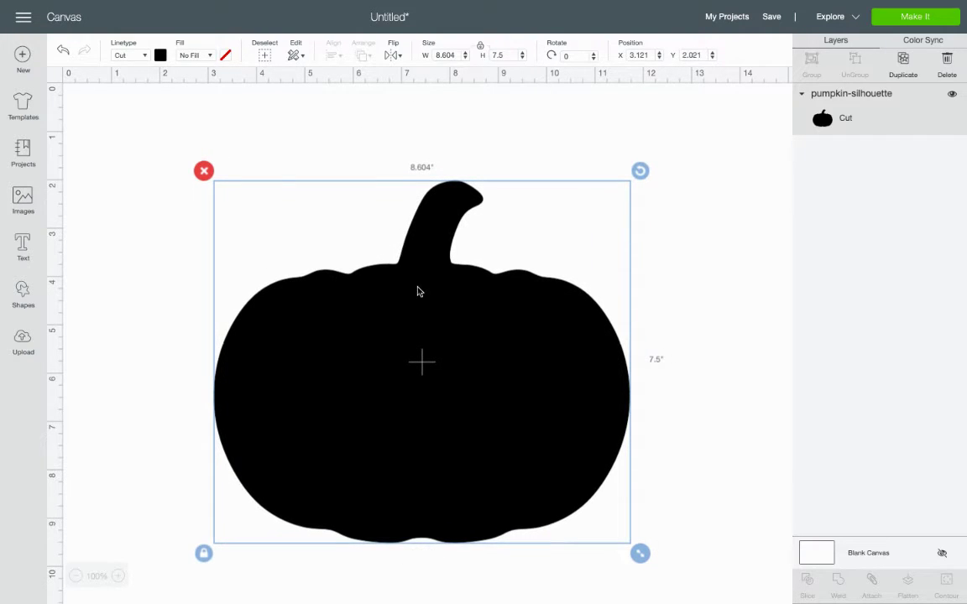
Add a 3.111-inch circle with a 2.278-inch copy centred inside it, and select both
click(25, 296)
click(124, 199)
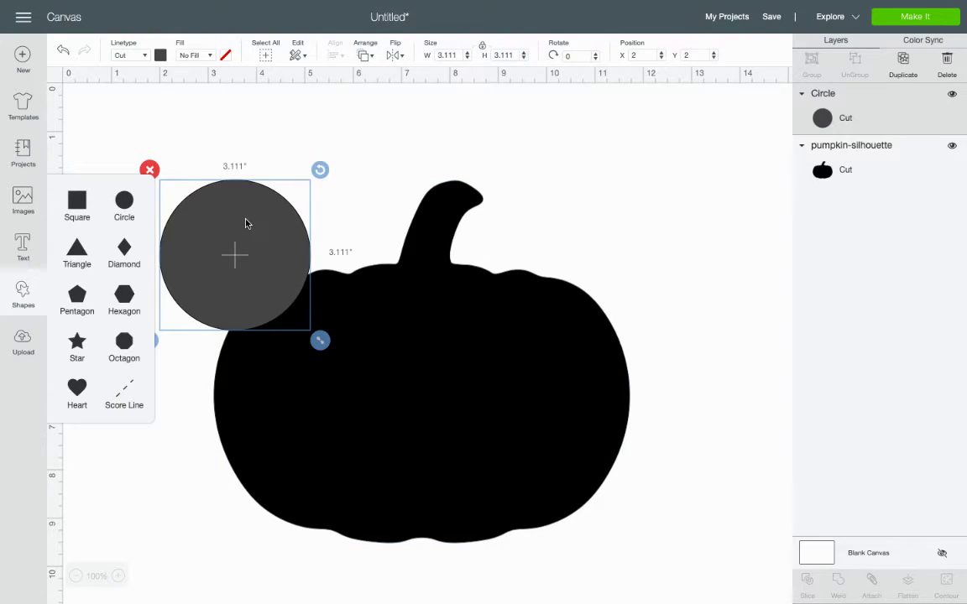
key(ctrl+d)
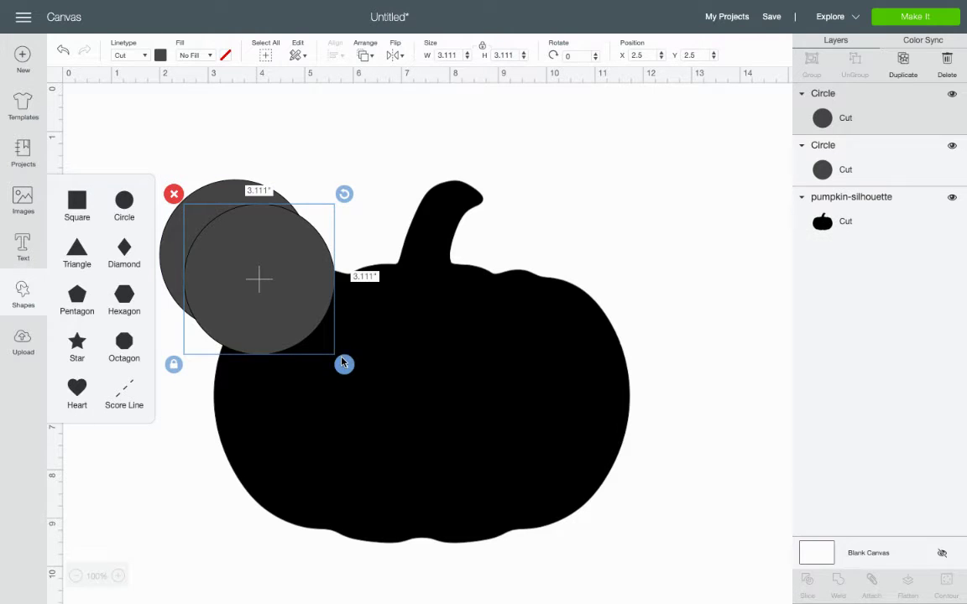
drag(344, 363, 317, 337)
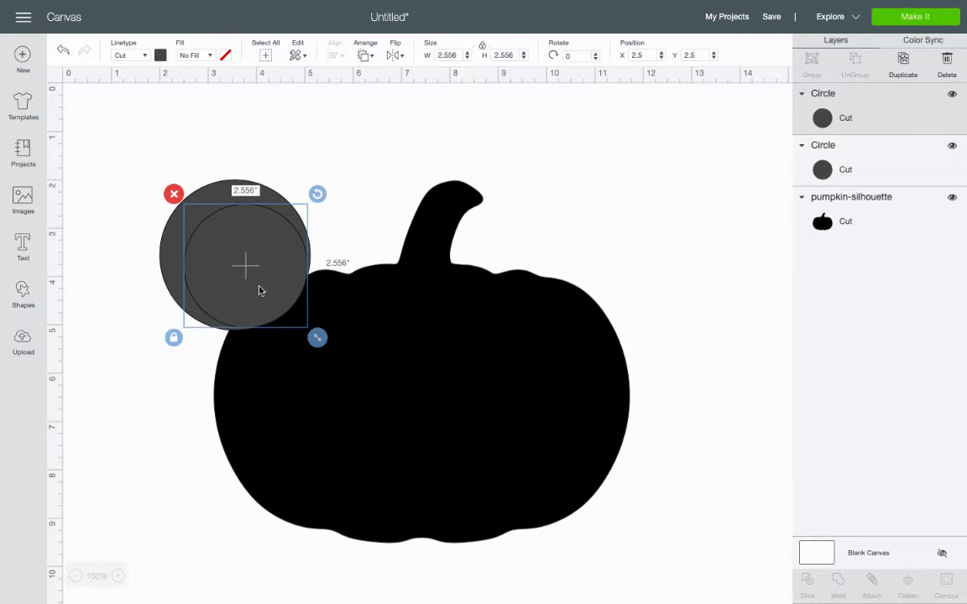
drag(246, 268, 237, 256)
drag(309, 326, 296, 318)
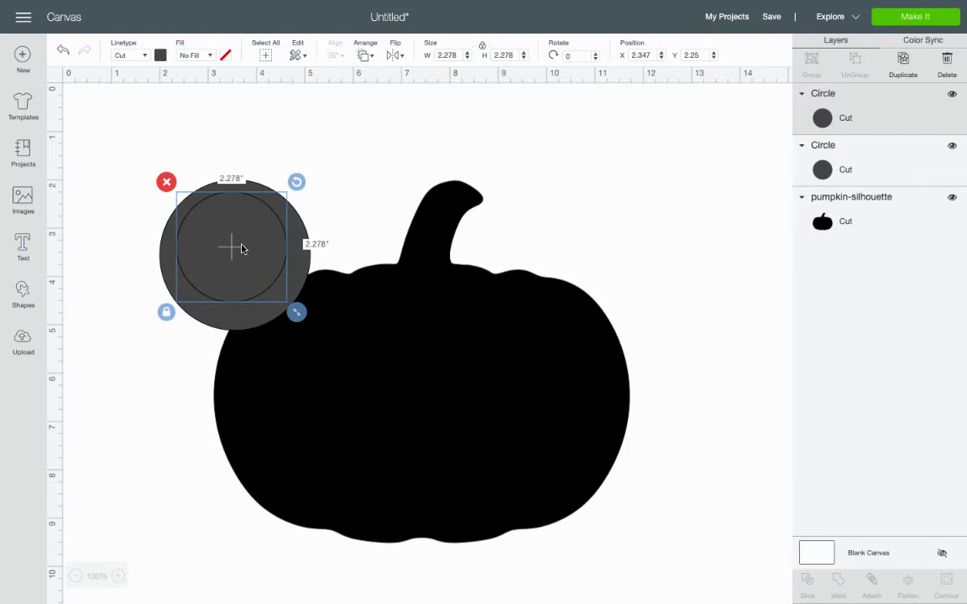
drag(233, 248, 236, 261)
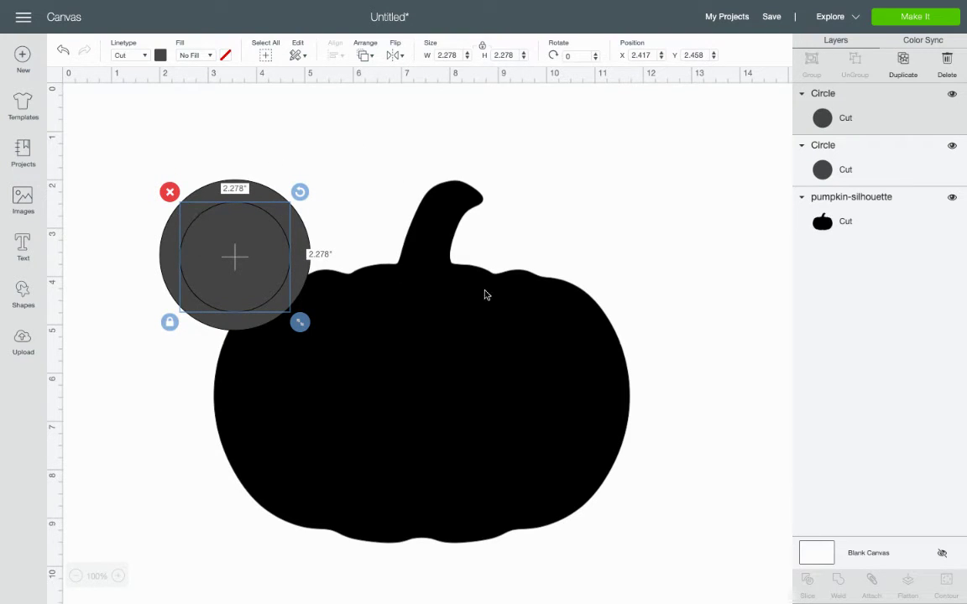
shift+click(165, 253)
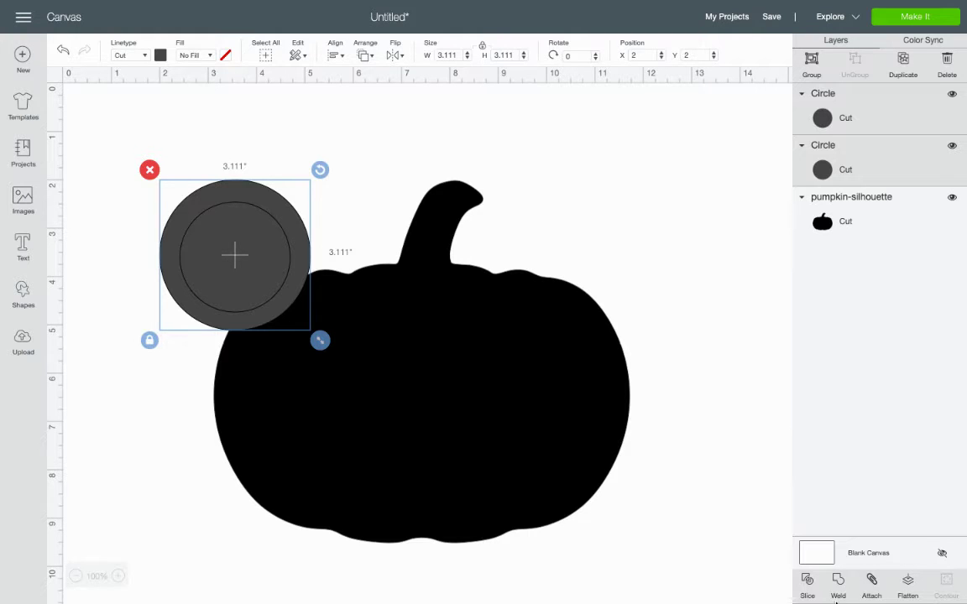
Slice the two circles into a ring, move it onto the stem, and delete the leftover circles
click(807, 582)
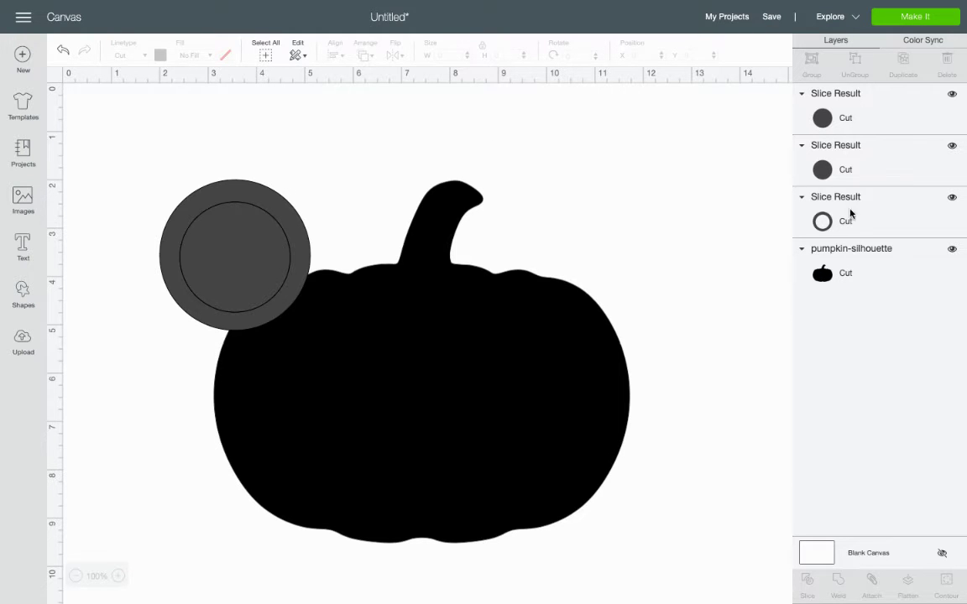
drag(264, 197, 517, 109)
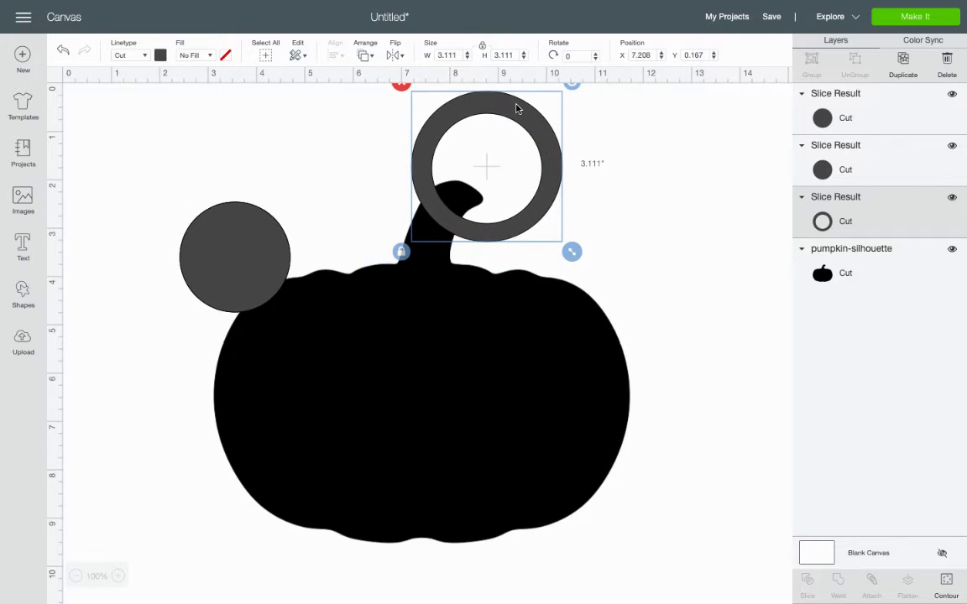
drag(227, 237, 172, 199)
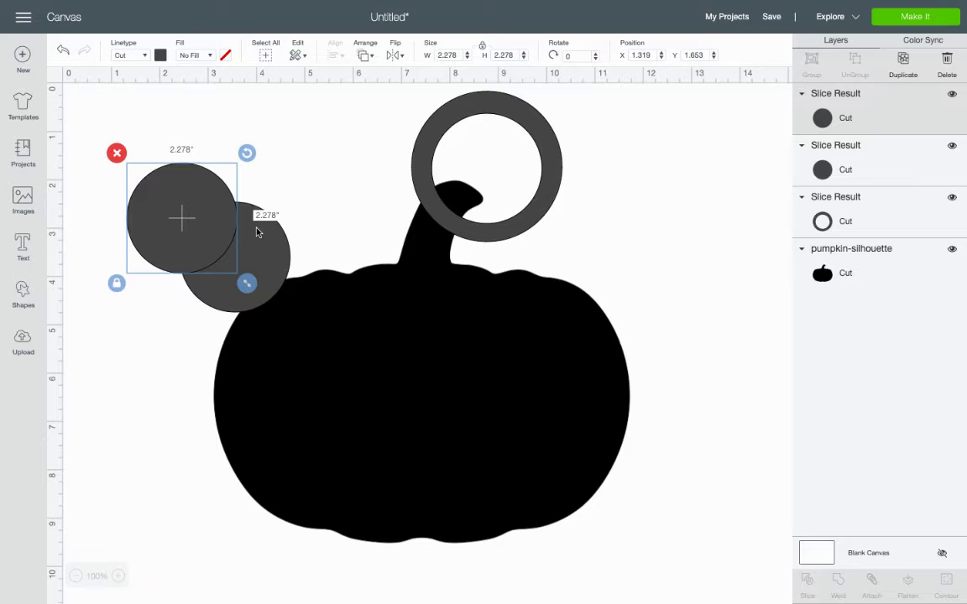
key(Delete)
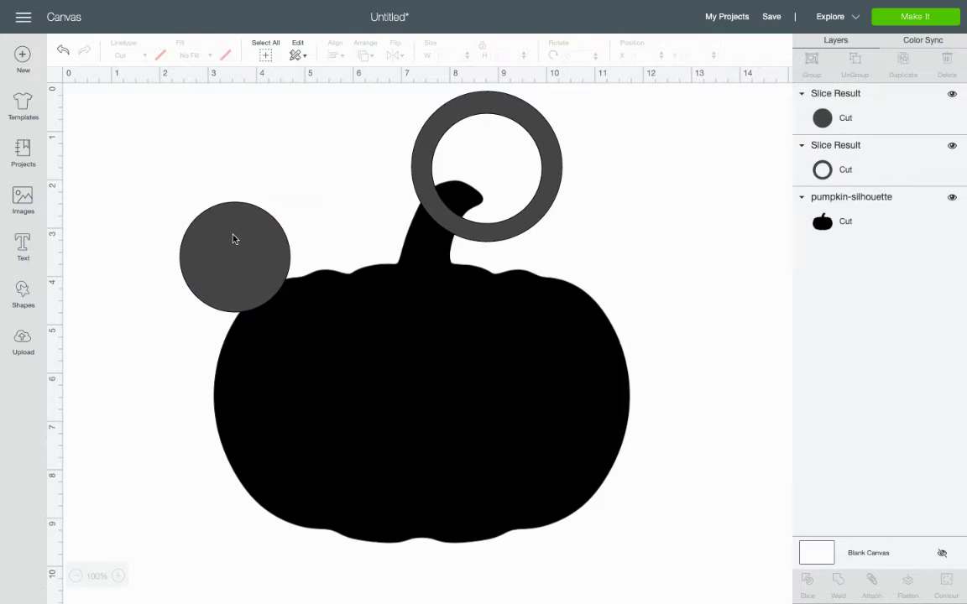
click(234, 239)
key(Delete)
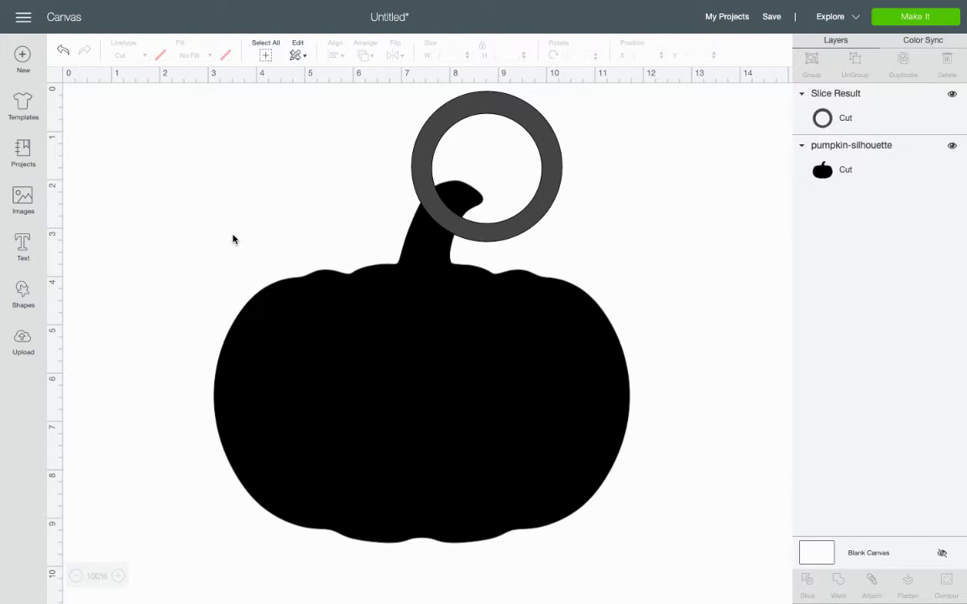
Resize the ring to 1.806 inches on the stem's tip and weld it to the pumpkin
click(529, 209)
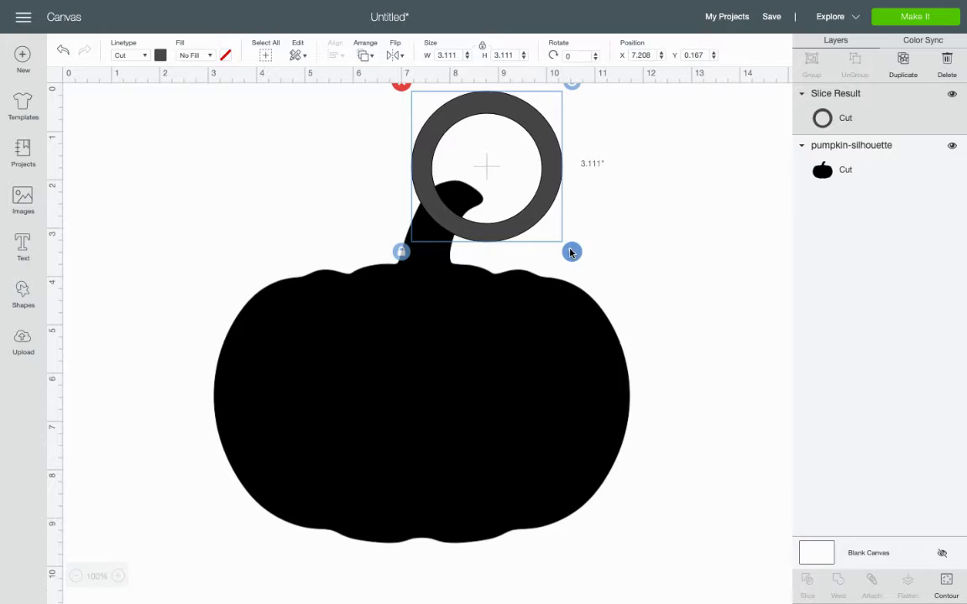
drag(570, 252, 507, 210)
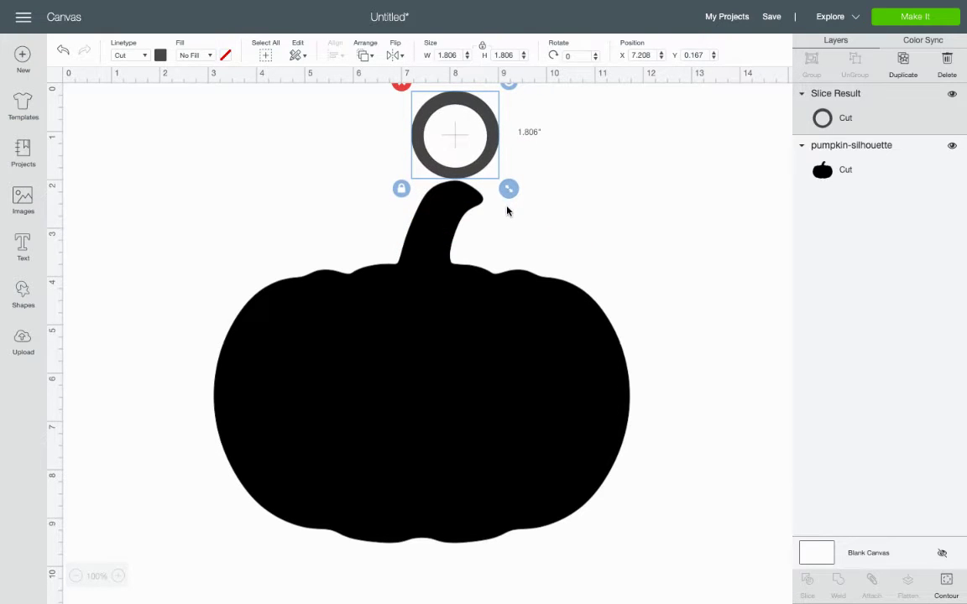
drag(483, 165, 487, 185)
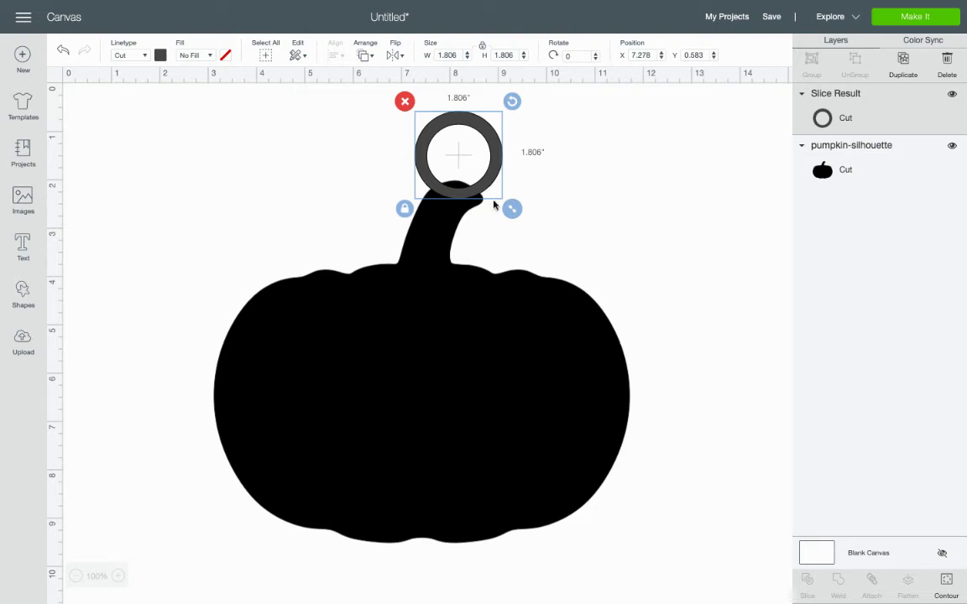
shift+click(533, 332)
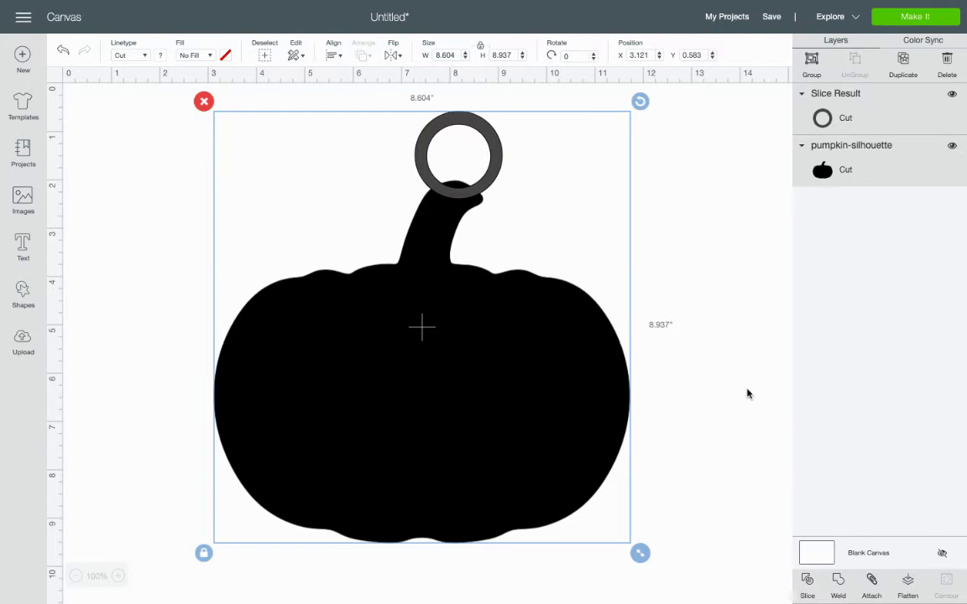
click(837, 585)
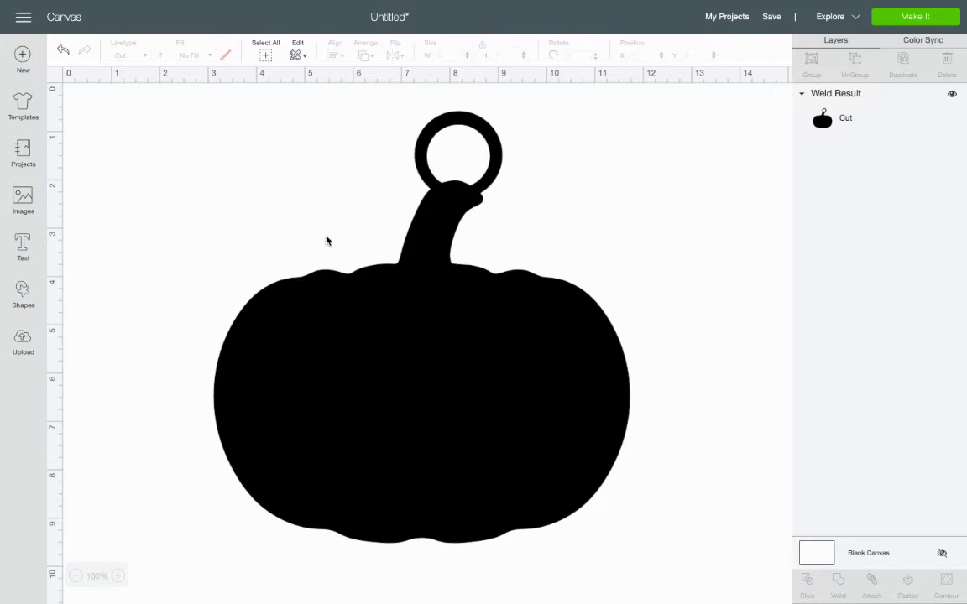
Add a triangle about 1.899 × 1.644 in and place it on the pumpkin's left side
click(22, 289)
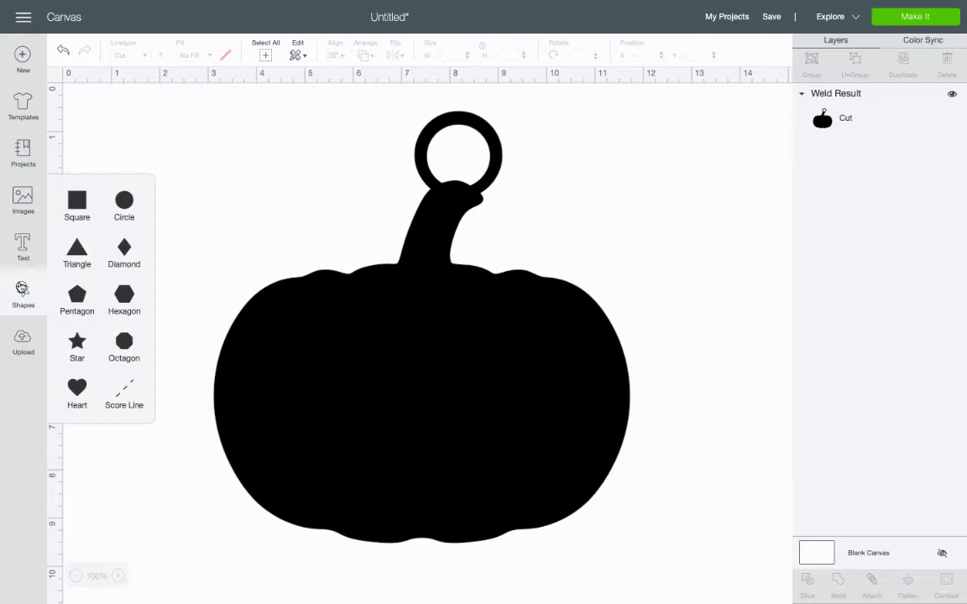
click(76, 248)
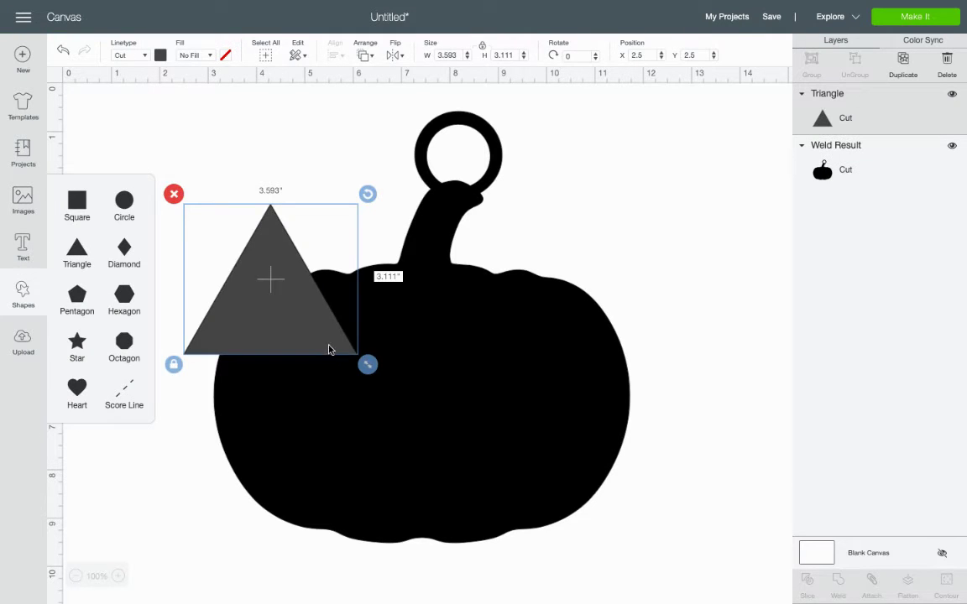
drag(368, 364, 308, 311)
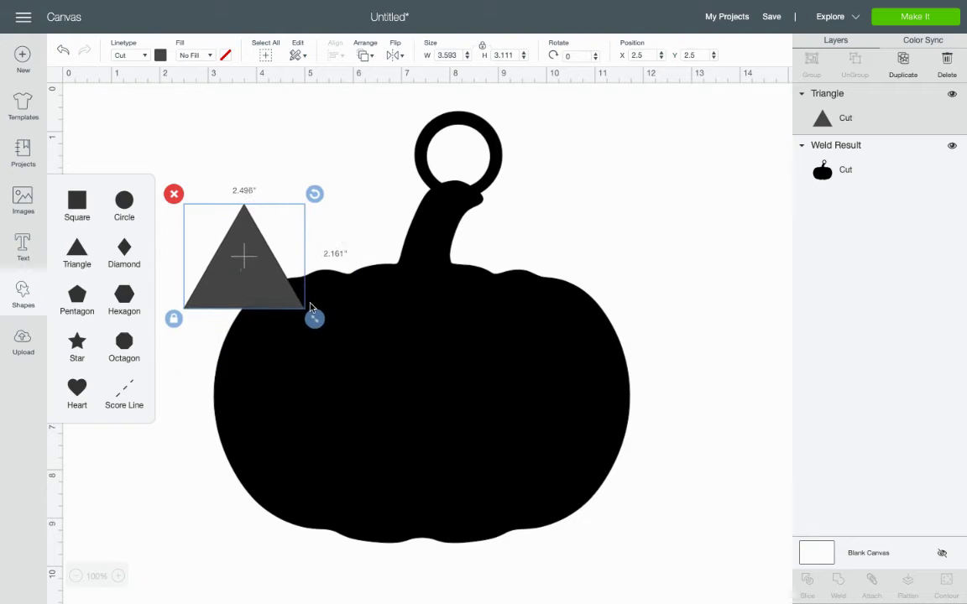
drag(244, 254, 361, 368)
drag(415, 418, 394, 398)
drag(340, 349, 338, 357)
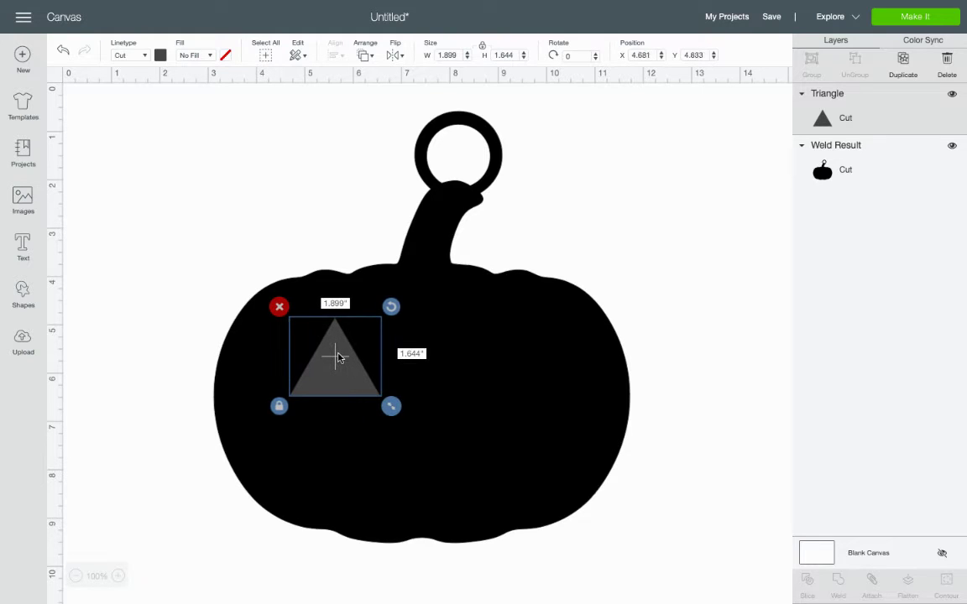
Slice the triangle out of the pumpkin and delete both leftover triangle pieces
shift+click(540, 322)
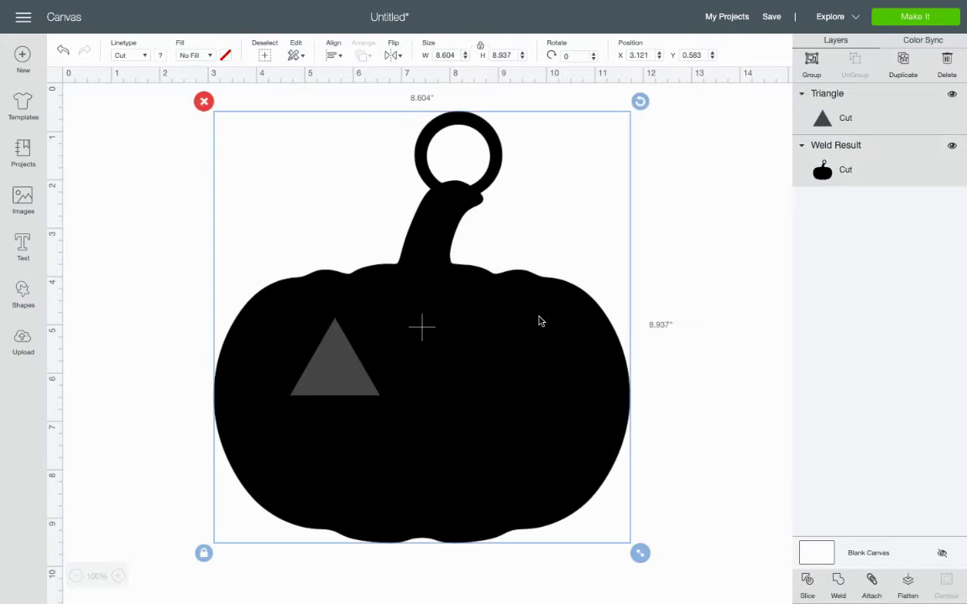
click(807, 581)
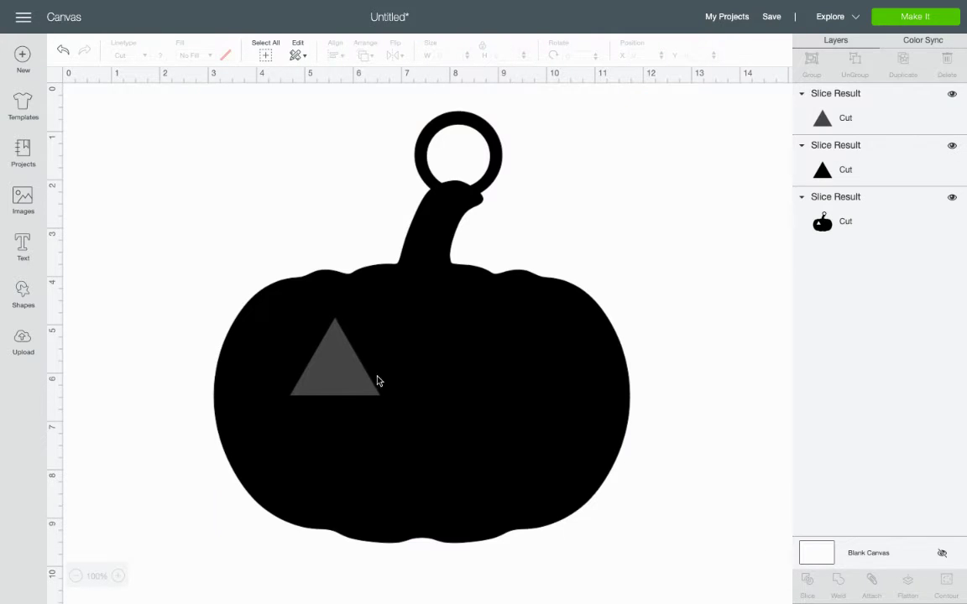
drag(339, 367, 194, 177)
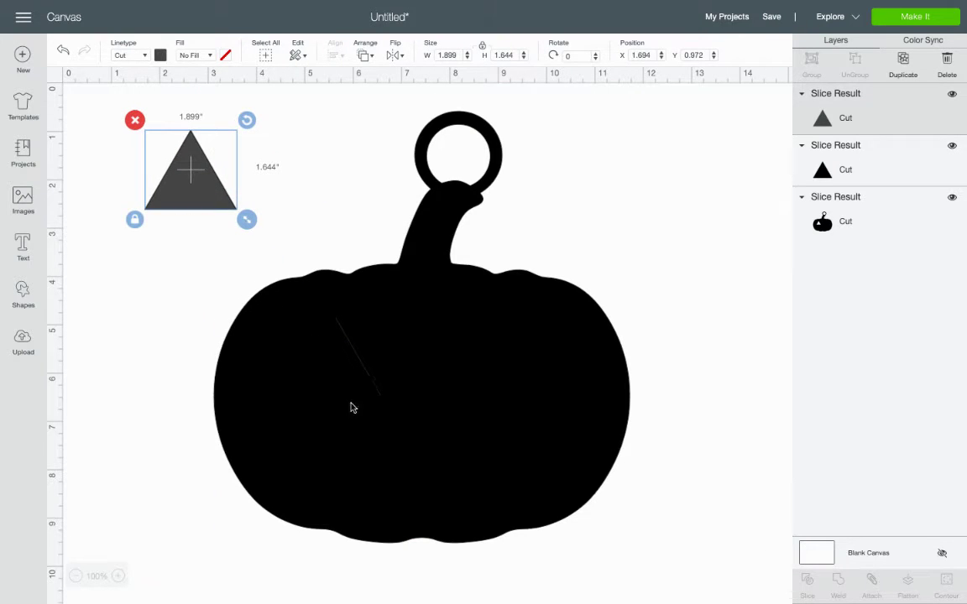
drag(339, 374, 275, 175)
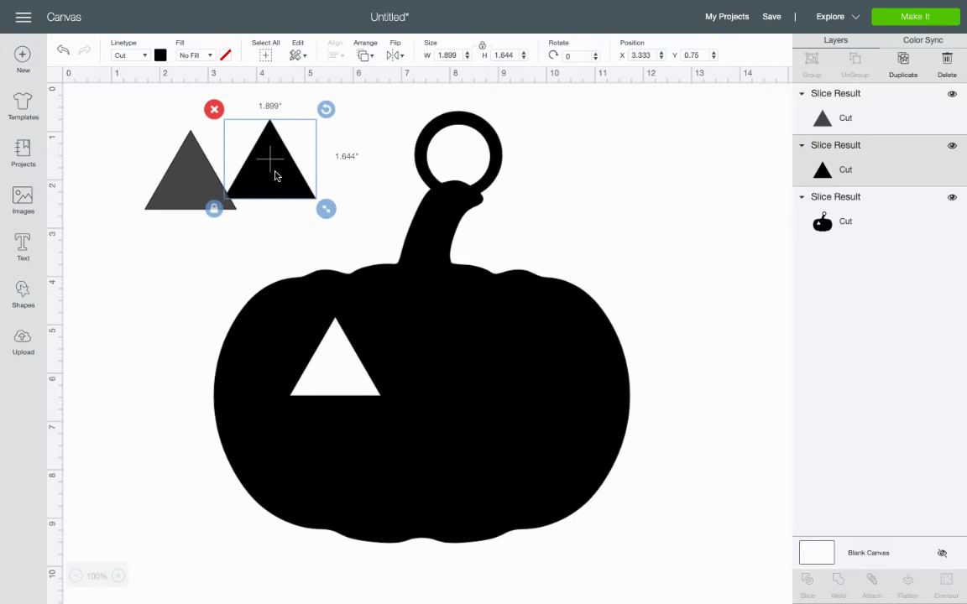
key(Delete)
click(193, 177)
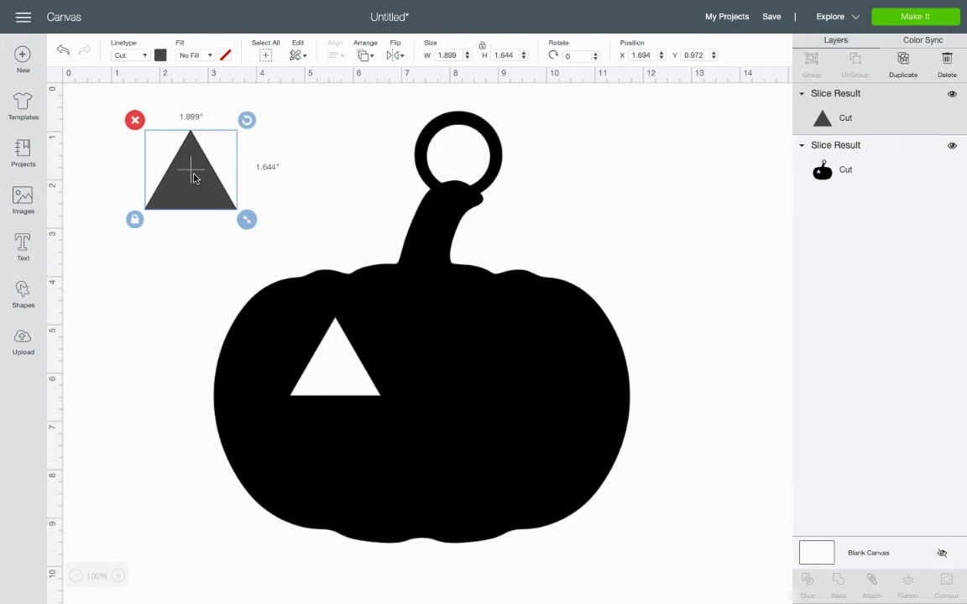
key(Delete)
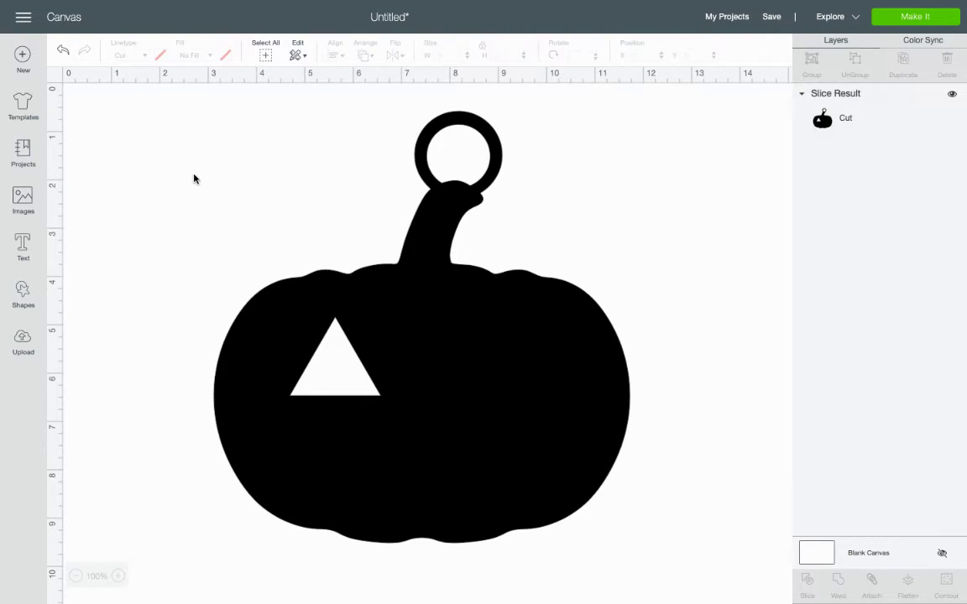
Add a pentagon about 1.826 × 1.737 in and place it as the right eye
click(24, 287)
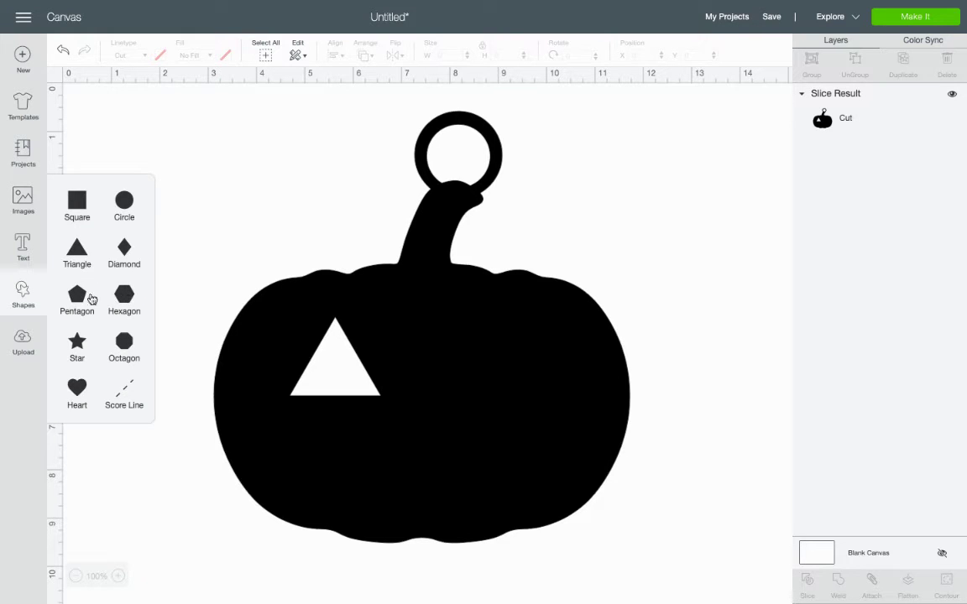
click(77, 297)
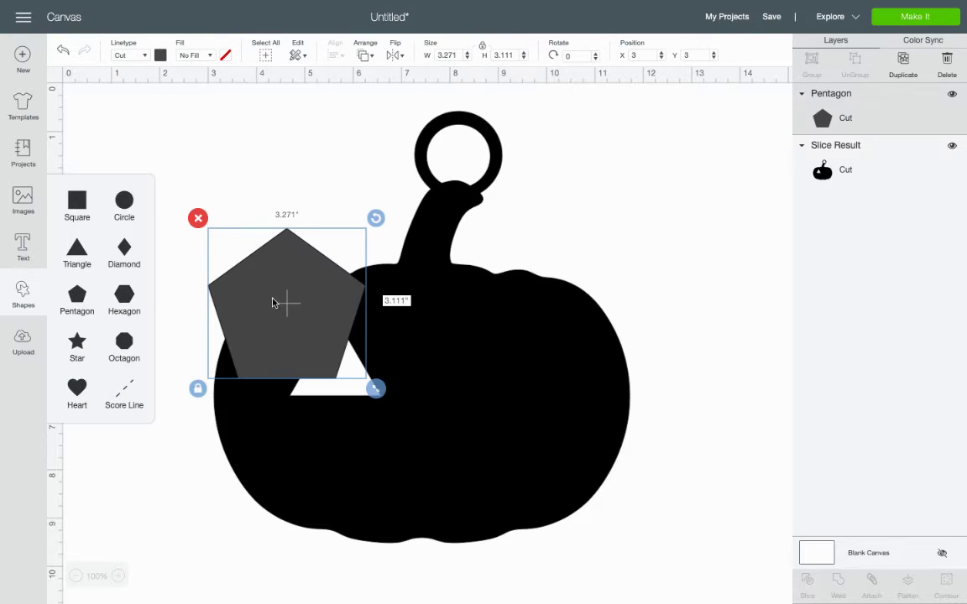
drag(286, 309, 499, 340)
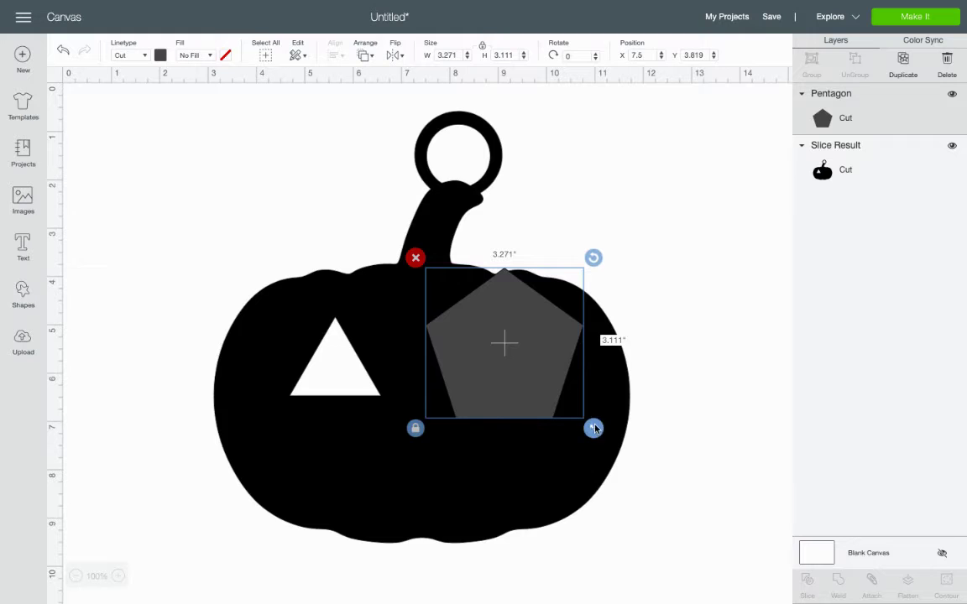
drag(588, 424, 525, 372)
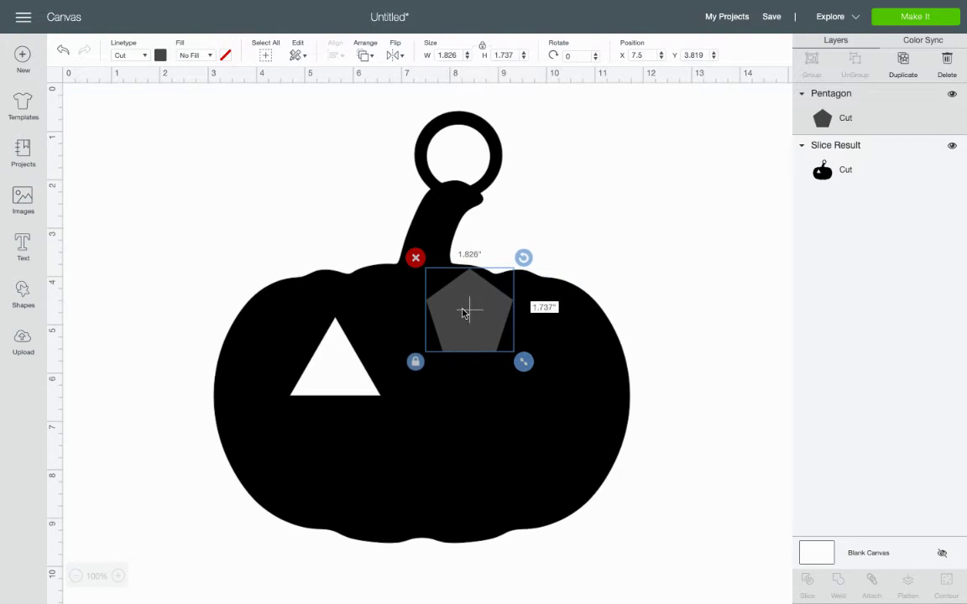
drag(463, 313, 498, 355)
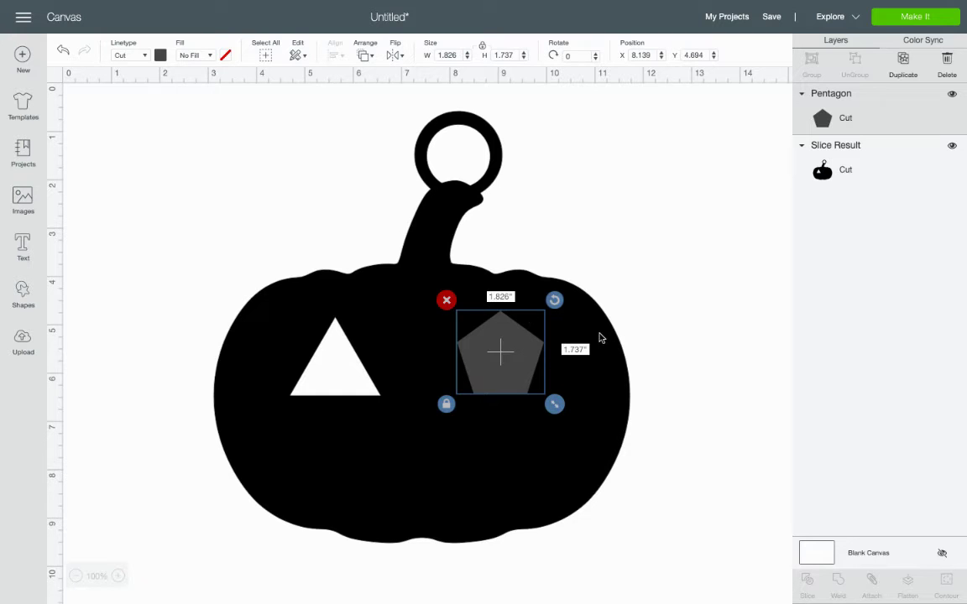
Slice the pentagon out of the pumpkin and delete both leftover pentagon pieces
shift+click(614, 407)
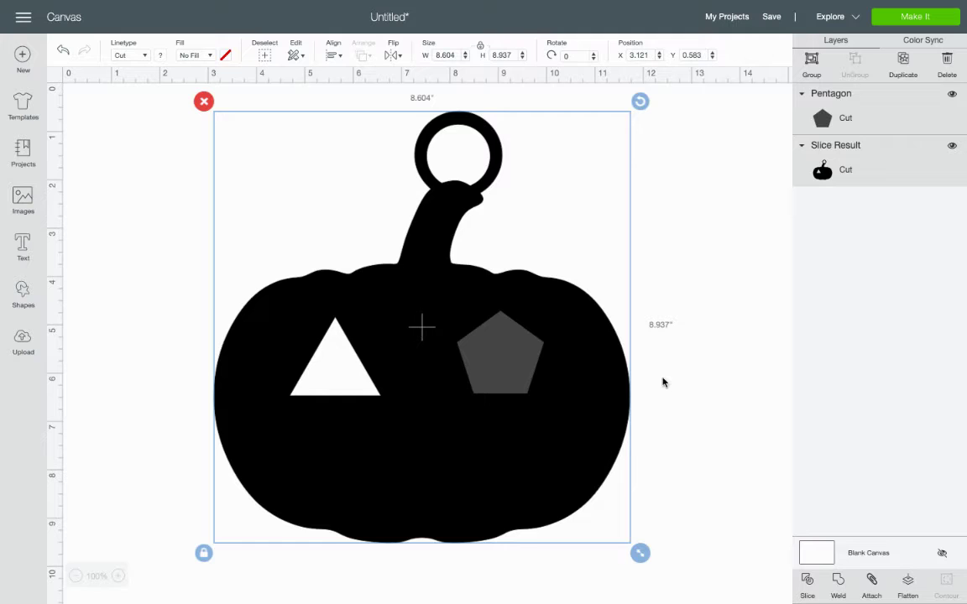
click(807, 581)
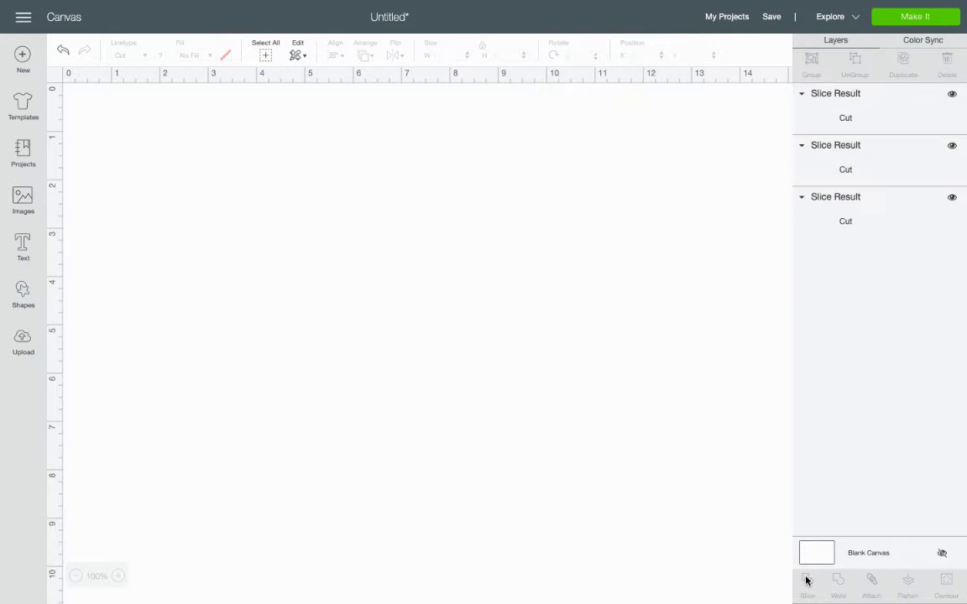
drag(519, 315, 635, 153)
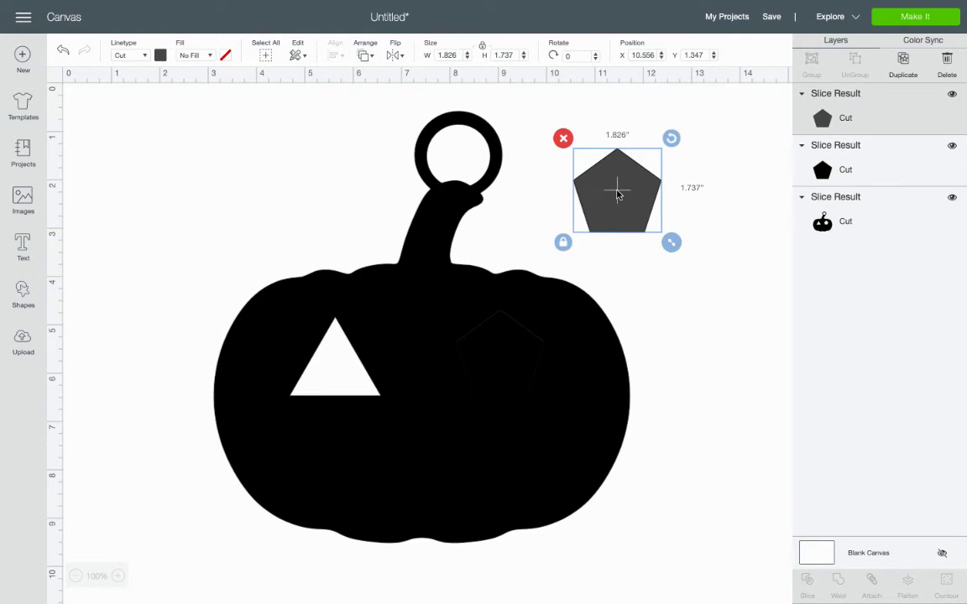
drag(507, 352, 712, 233)
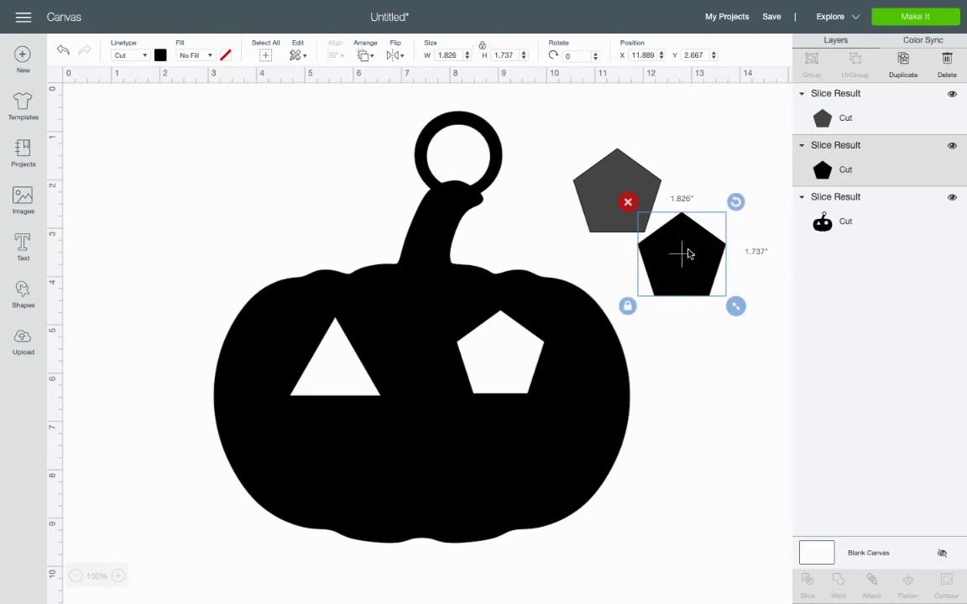
key(Delete)
click(617, 201)
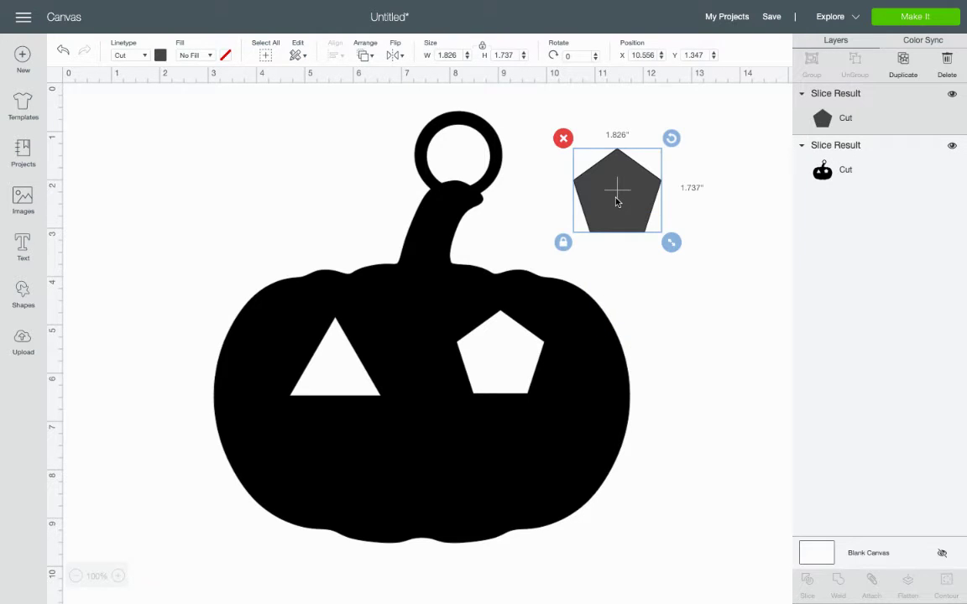
key(Delete)
click(26, 290)
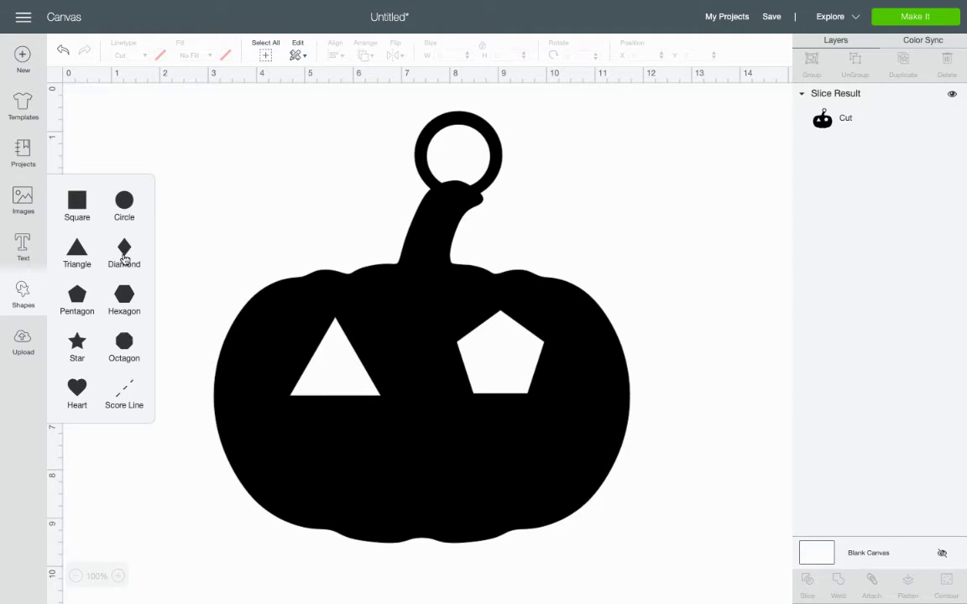
Add a 1.222-inch octagon and place it below and between the eyes as the nose
click(124, 341)
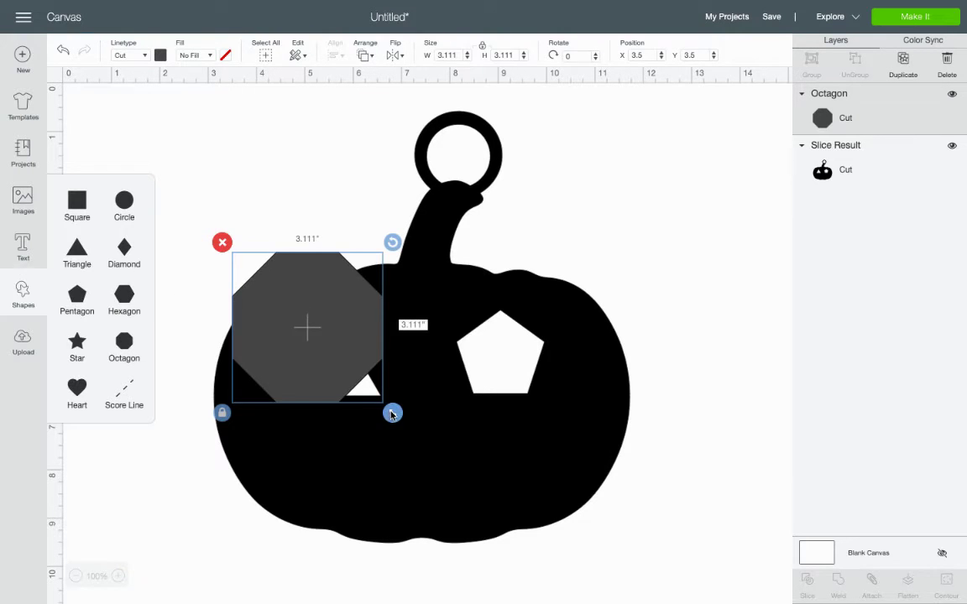
drag(392, 413, 302, 322)
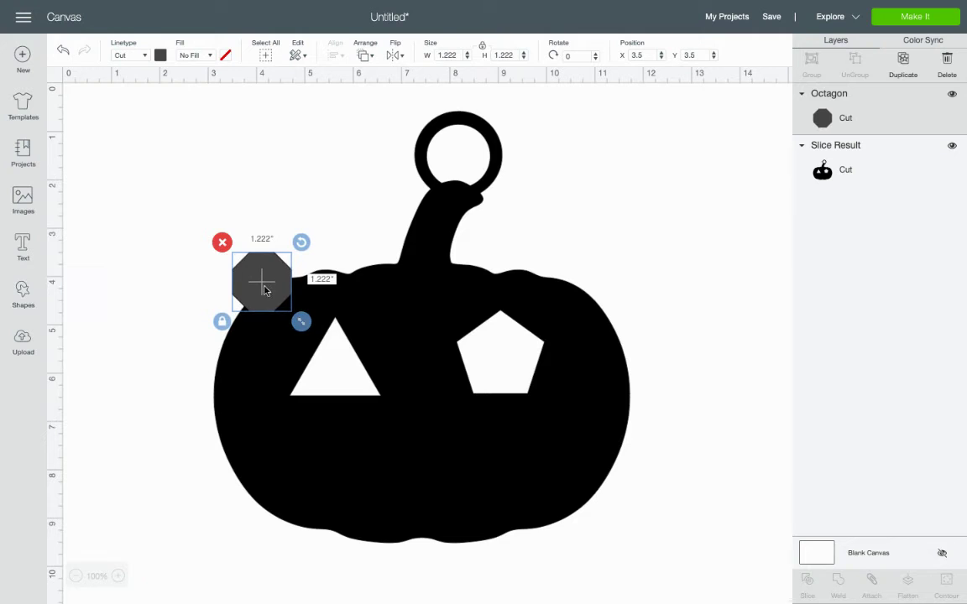
drag(265, 290, 428, 425)
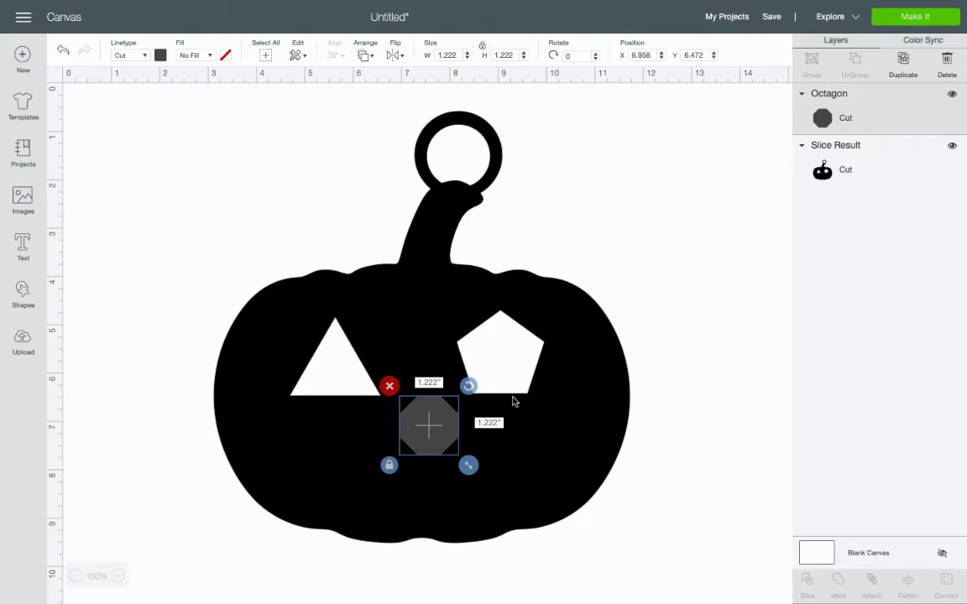
Slice the octagon out of the pumpkin and delete both leftover octagon pieces
shift+click(596, 352)
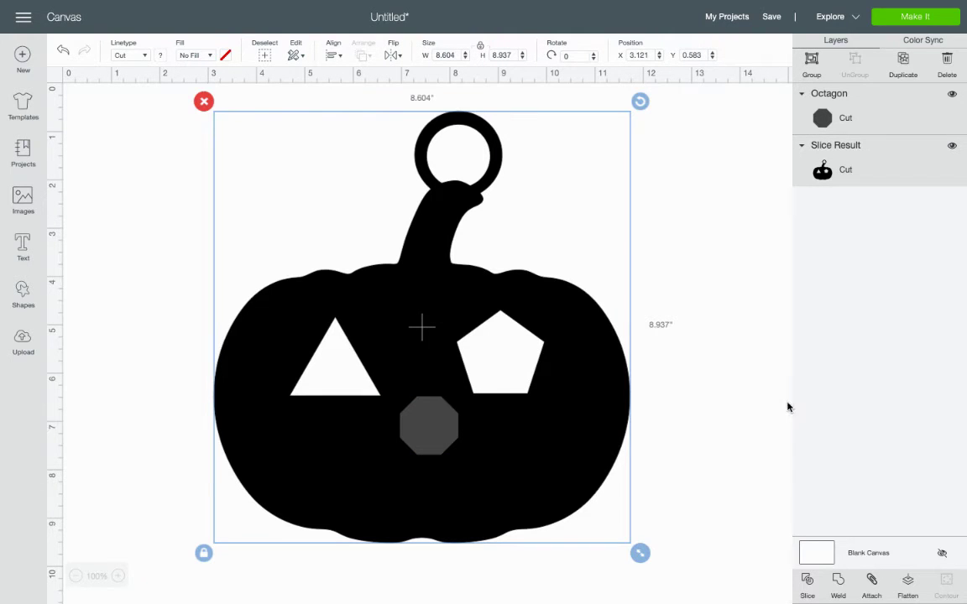
click(808, 583)
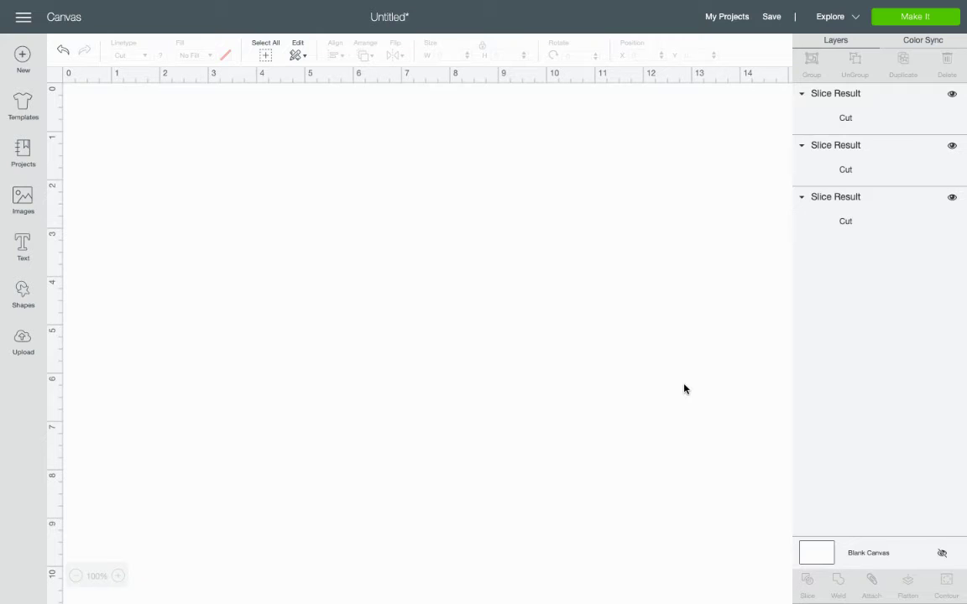
drag(422, 426, 634, 199)
drag(429, 420, 717, 275)
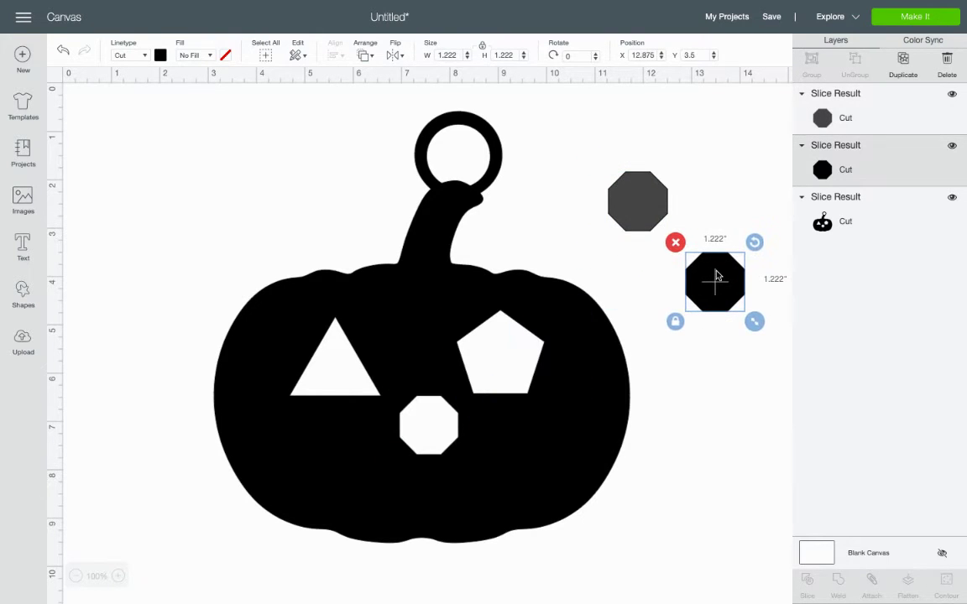
click(676, 243)
click(641, 216)
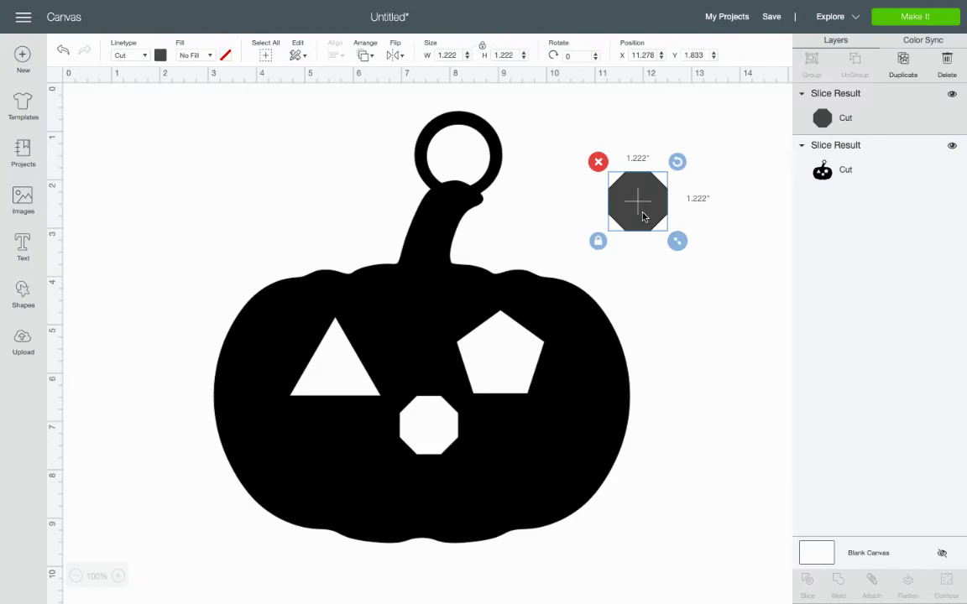
key(Delete)
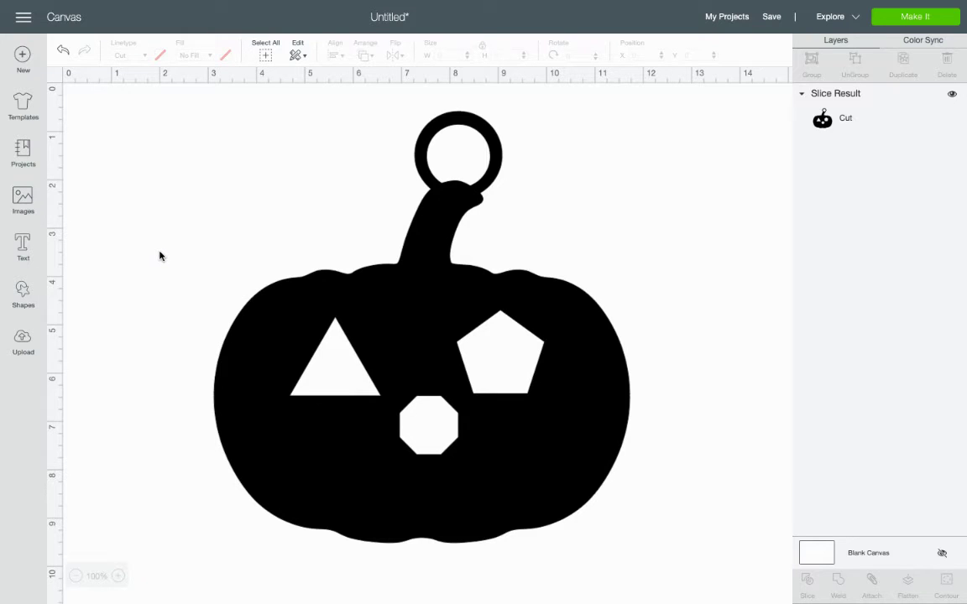
Add a 1.793 × 3.111 in diamond and move it to the pumpkin's upper left
click(24, 292)
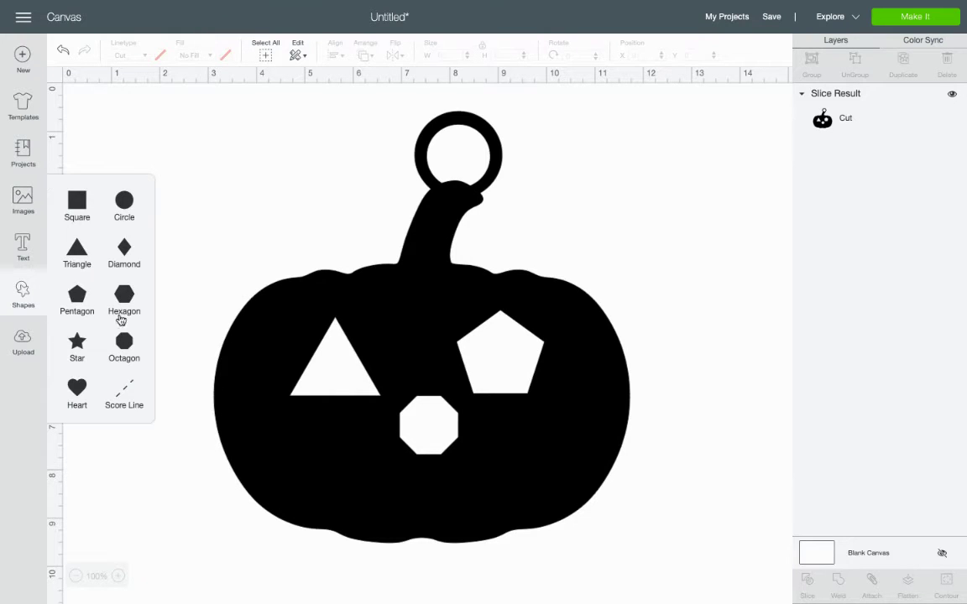
click(194, 246)
click(24, 293)
click(124, 246)
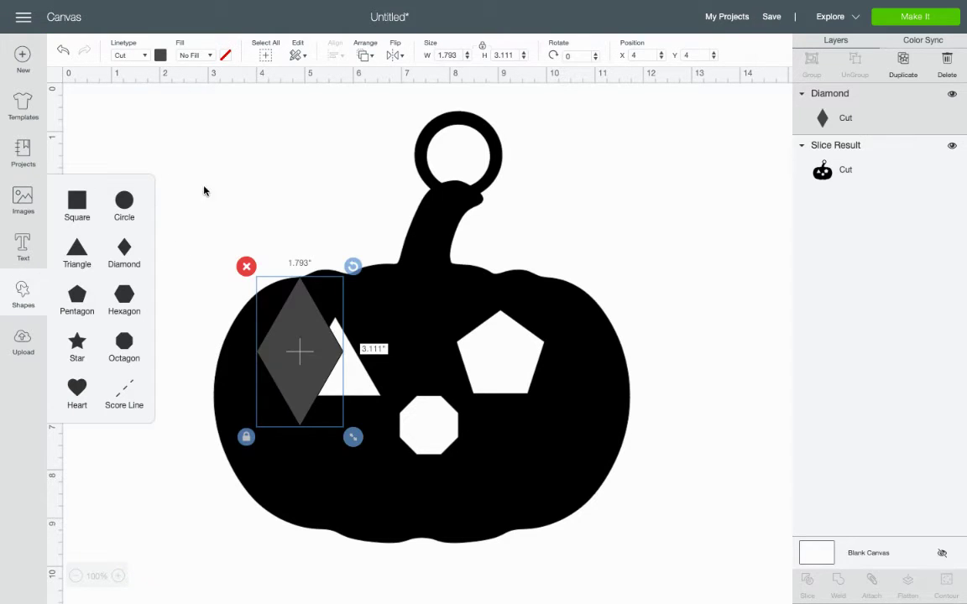
drag(300, 358, 199, 232)
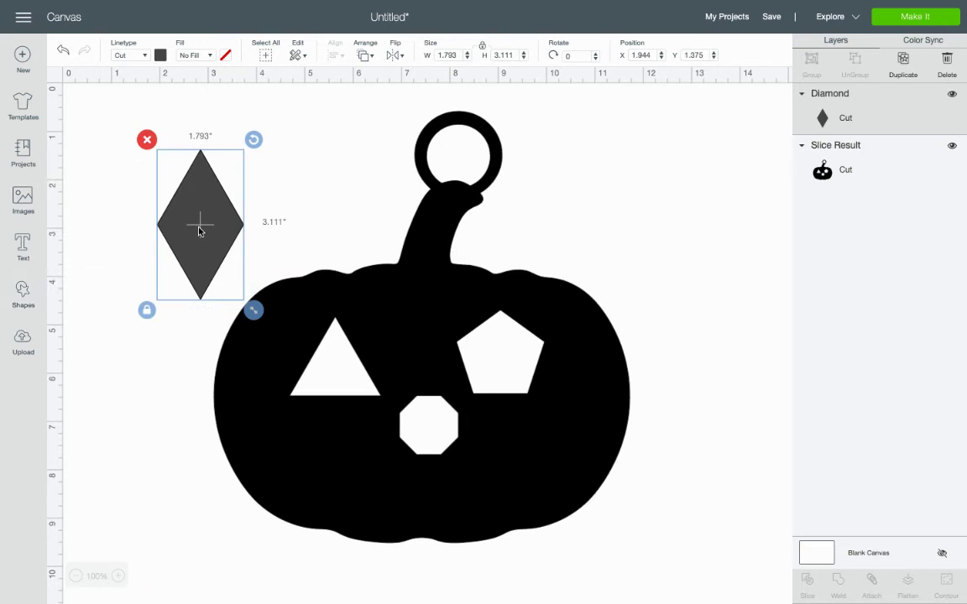
Duplicate the diamond into a row of six overlapping copies and select them all
key(ctrl+d)
key(ctrl+d)
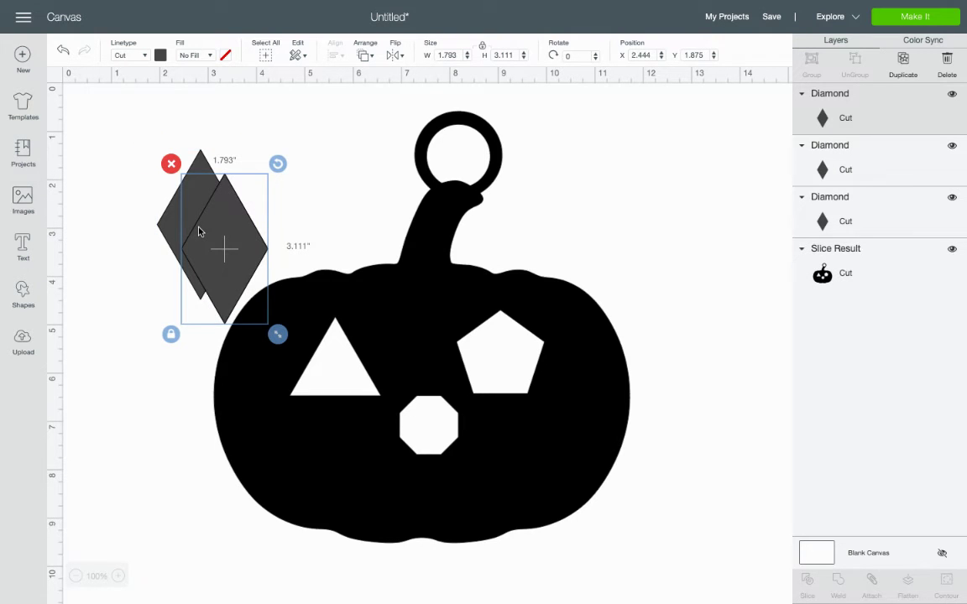
key(ctrl+d)
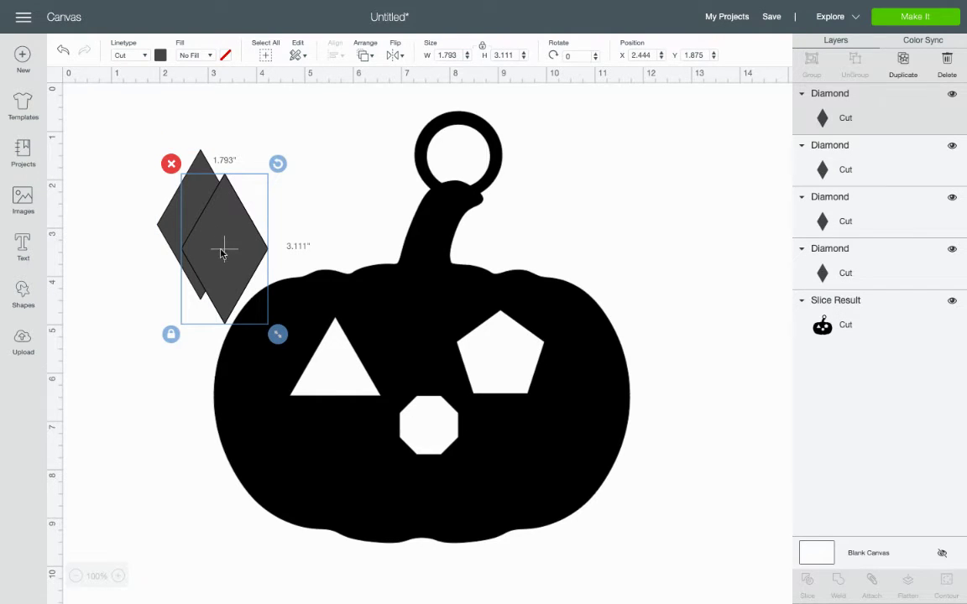
drag(222, 252, 257, 263)
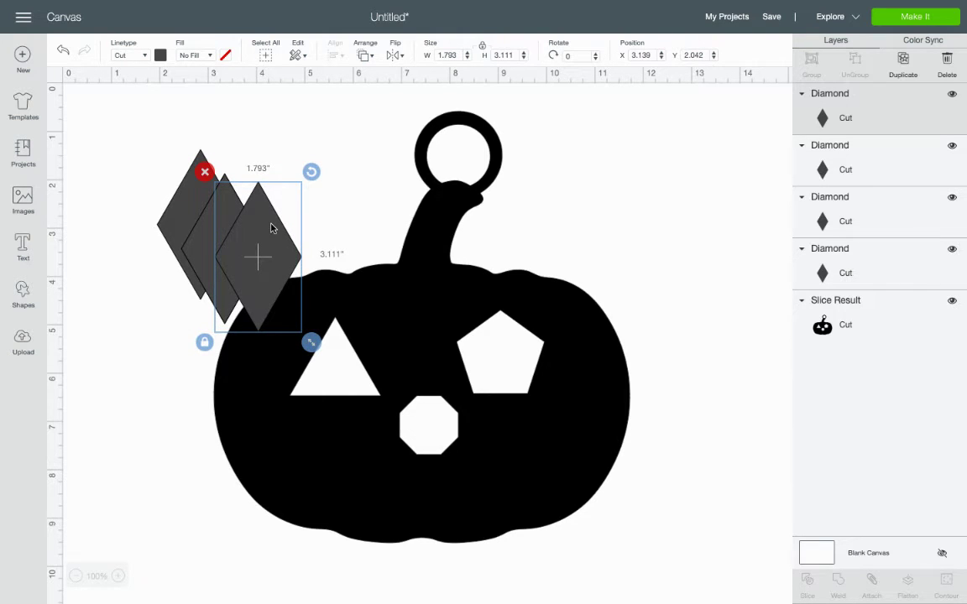
key(ctrl+d)
drag(262, 256, 312, 244)
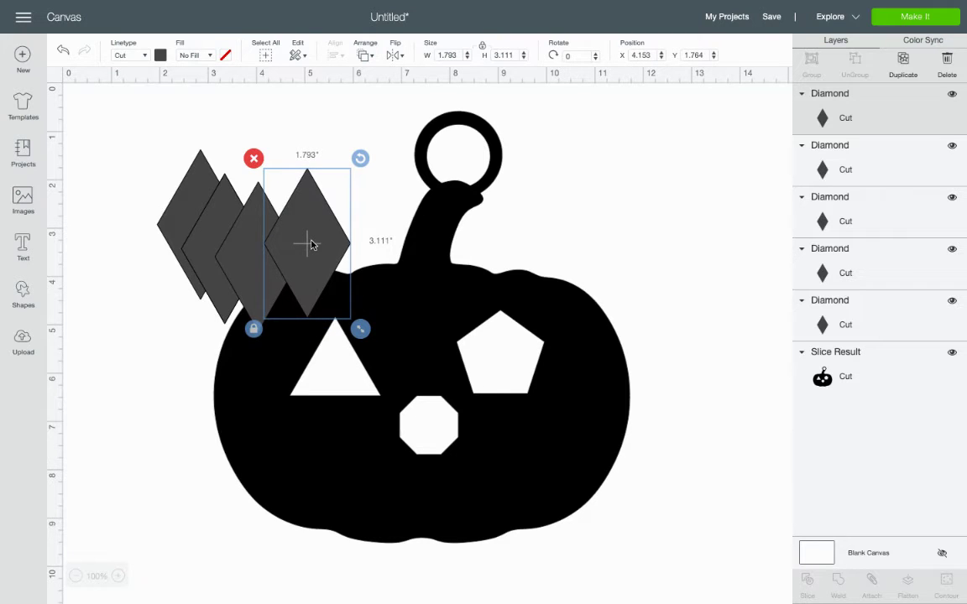
key(ctrl+d)
drag(330, 274, 352, 236)
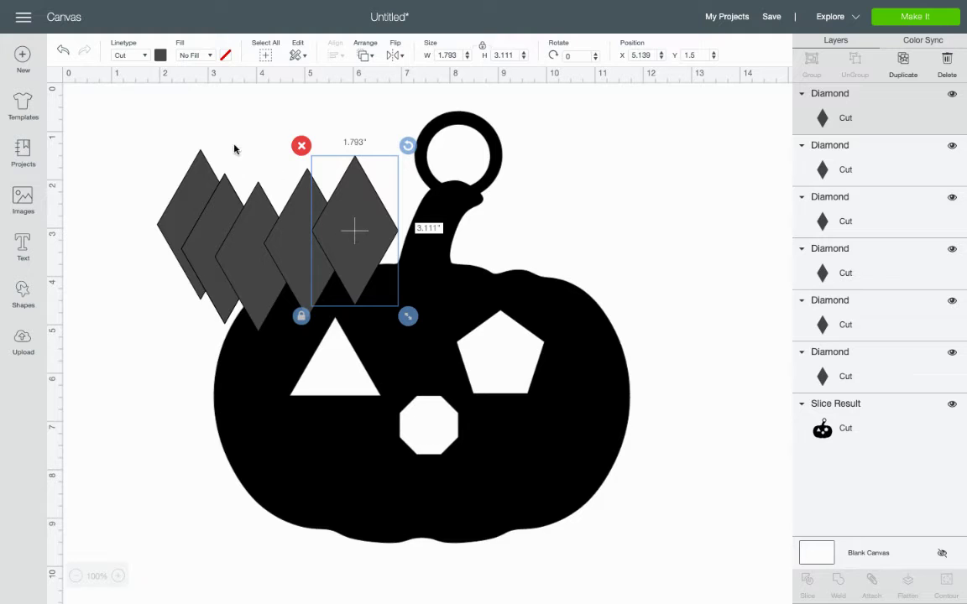
click(176, 120)
drag(167, 131, 387, 249)
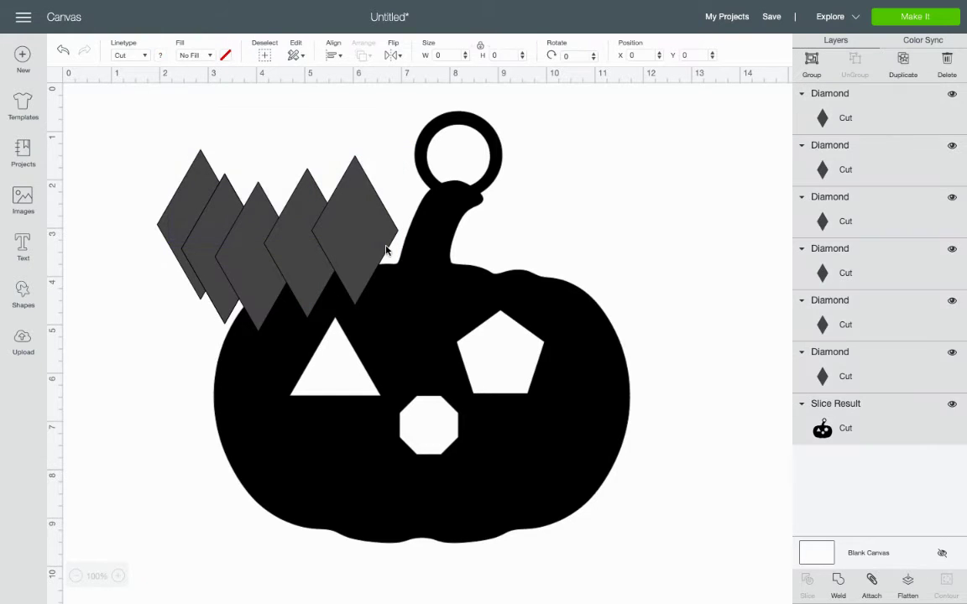
Move the pumpkin right, then group and weld the six diamonds into a 4.987 × 3.778 in zigzag
click(693, 173)
drag(424, 303, 669, 322)
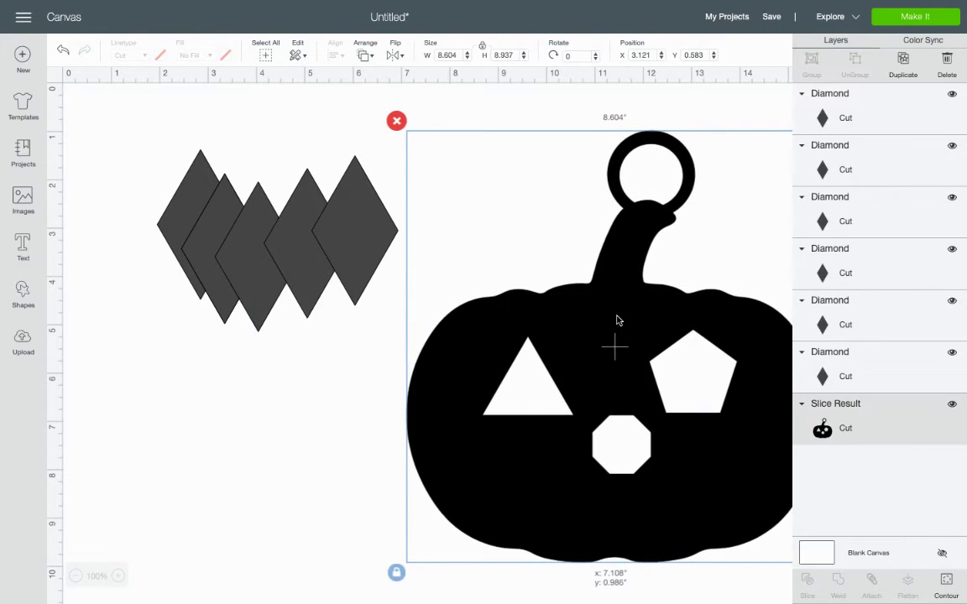
drag(148, 136, 404, 327)
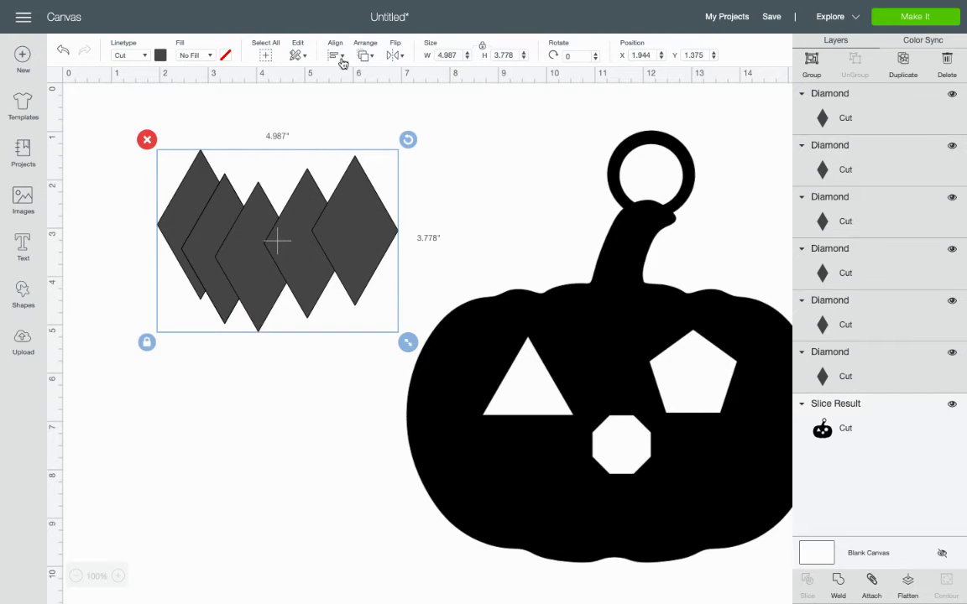
click(811, 65)
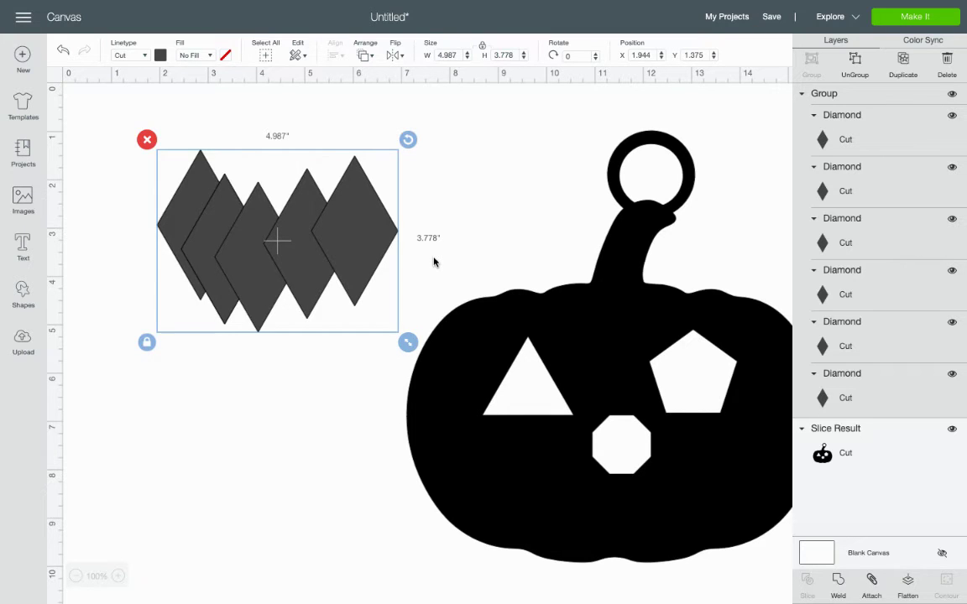
click(838, 583)
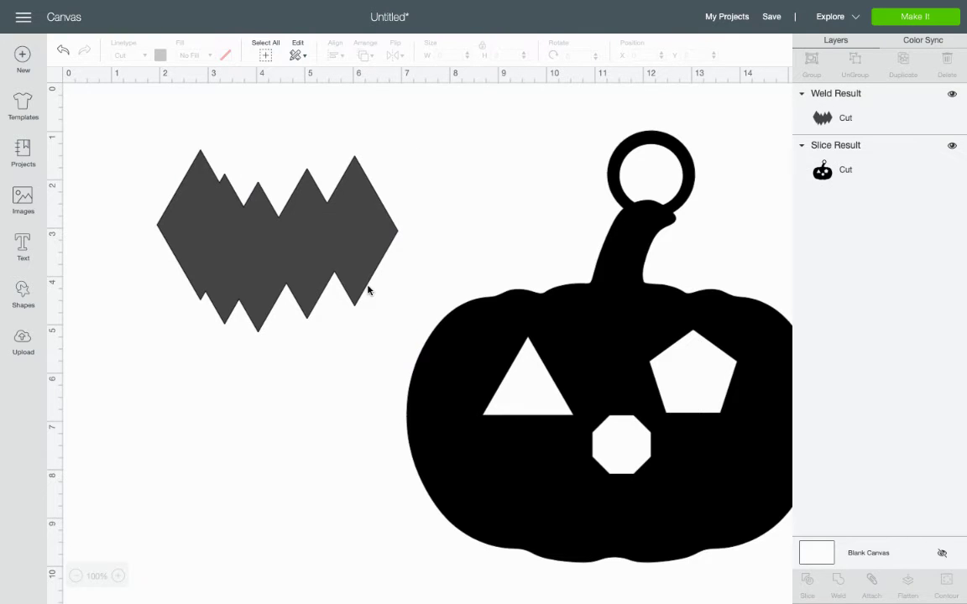
click(223, 206)
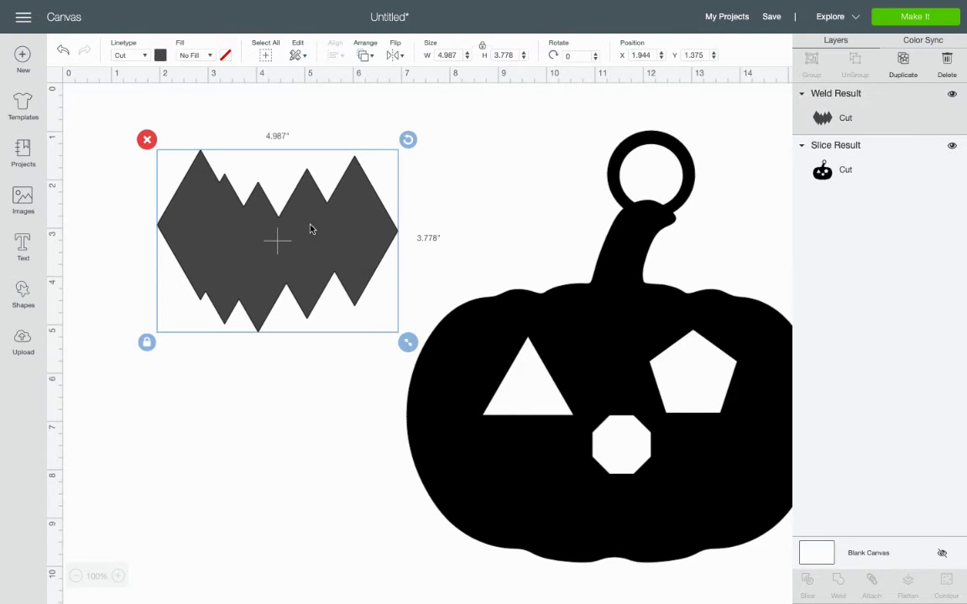
Unlock proportions, flatten the zigzag to 5.543 × 1.153 in, and place it below the nose as the mouth
drag(408, 341, 320, 277)
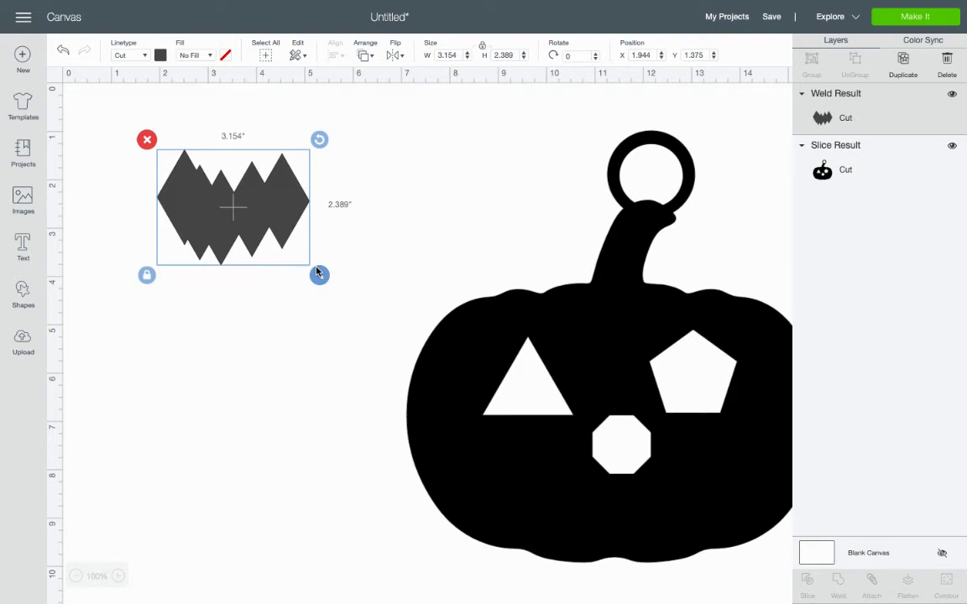
click(146, 276)
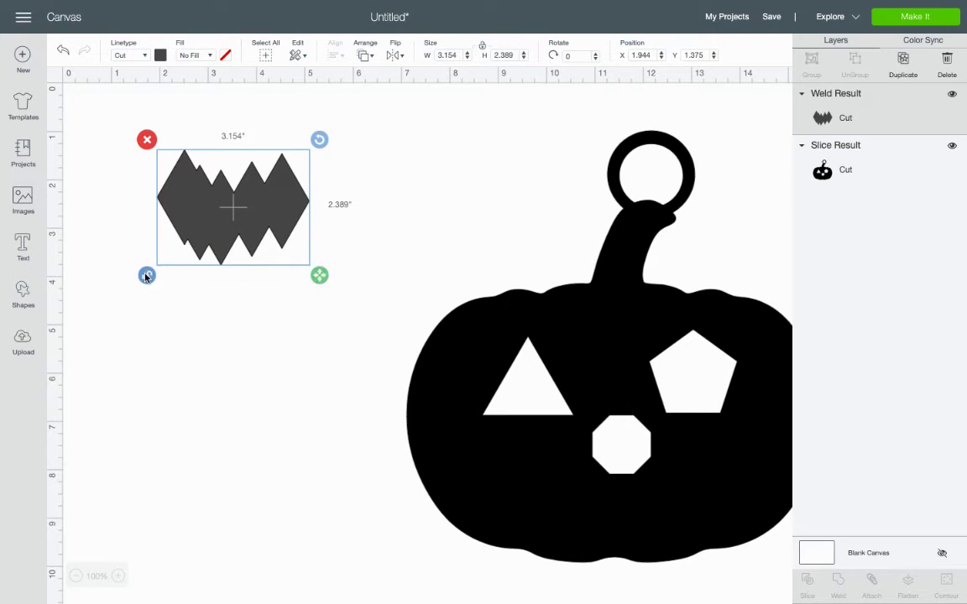
drag(320, 283, 429, 265)
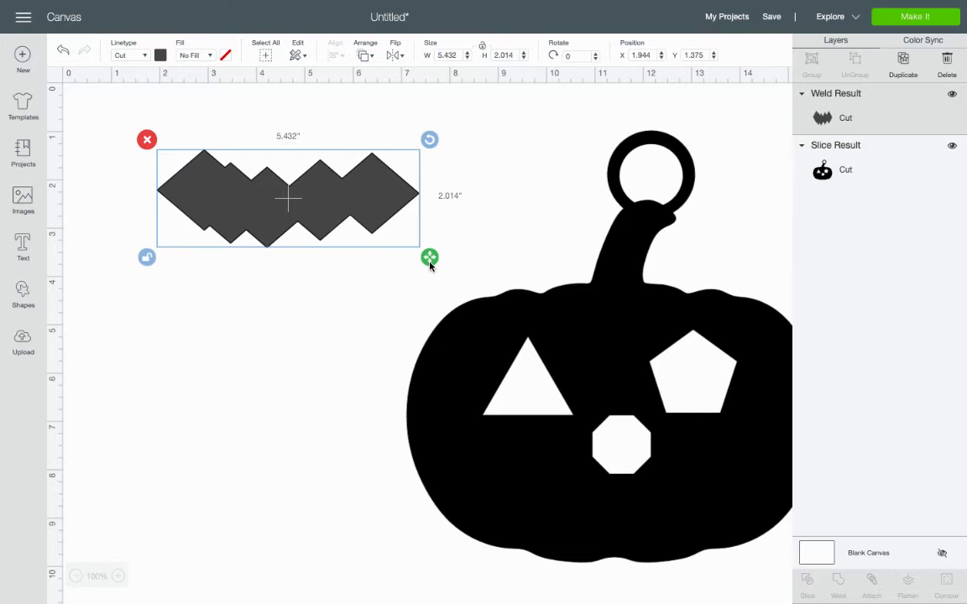
click(361, 388)
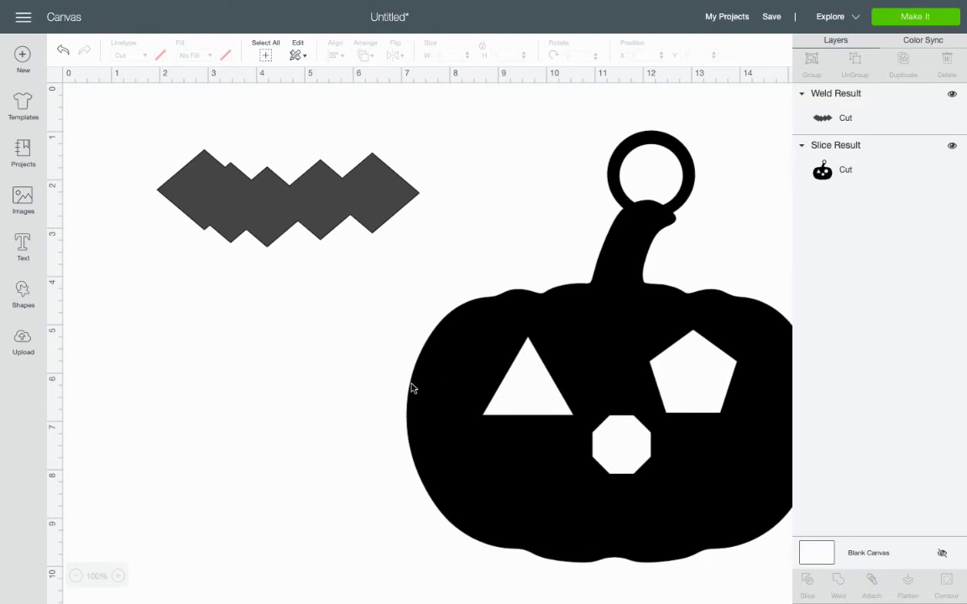
drag(467, 380, 302, 329)
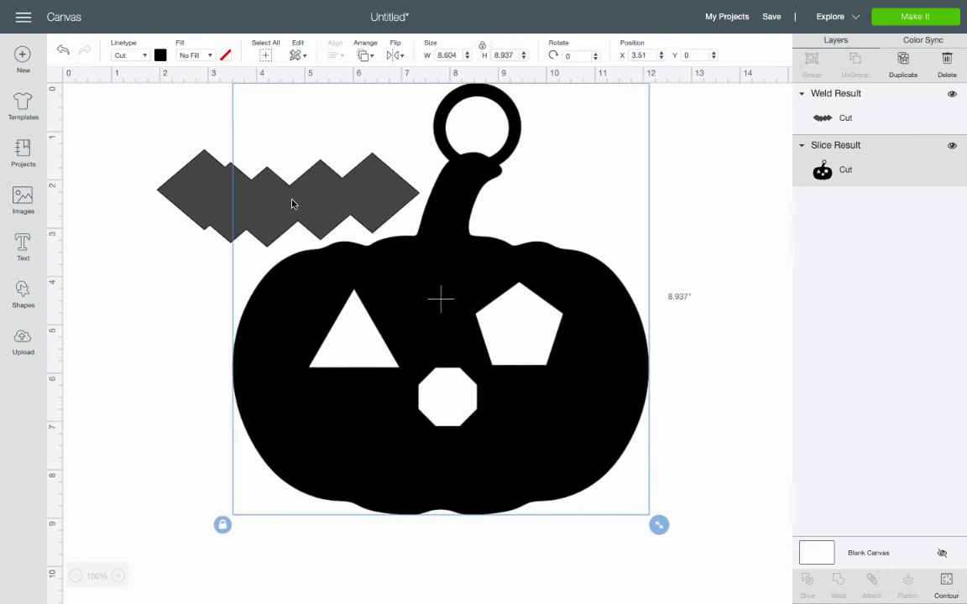
drag(291, 205, 455, 460)
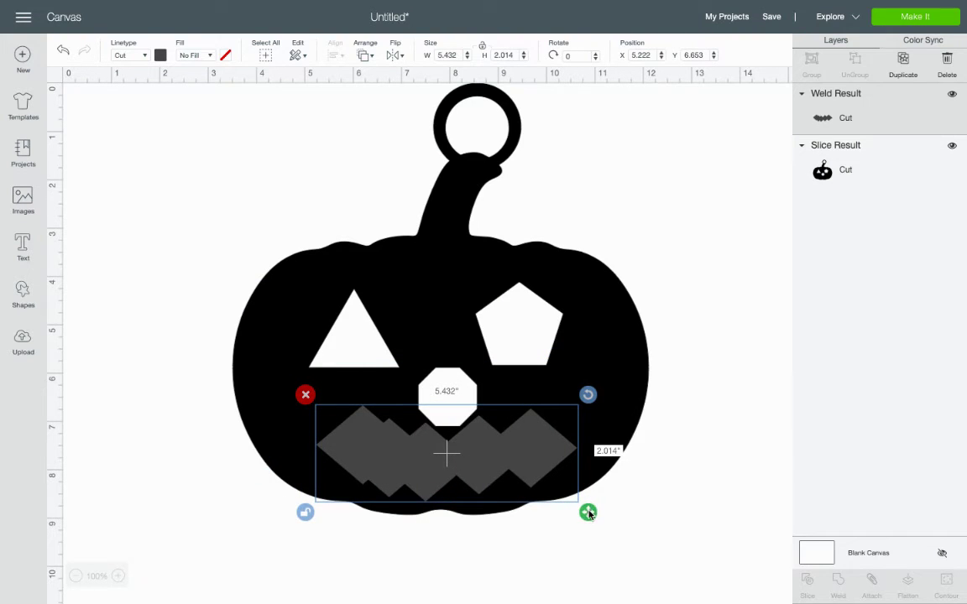
drag(589, 513, 594, 471)
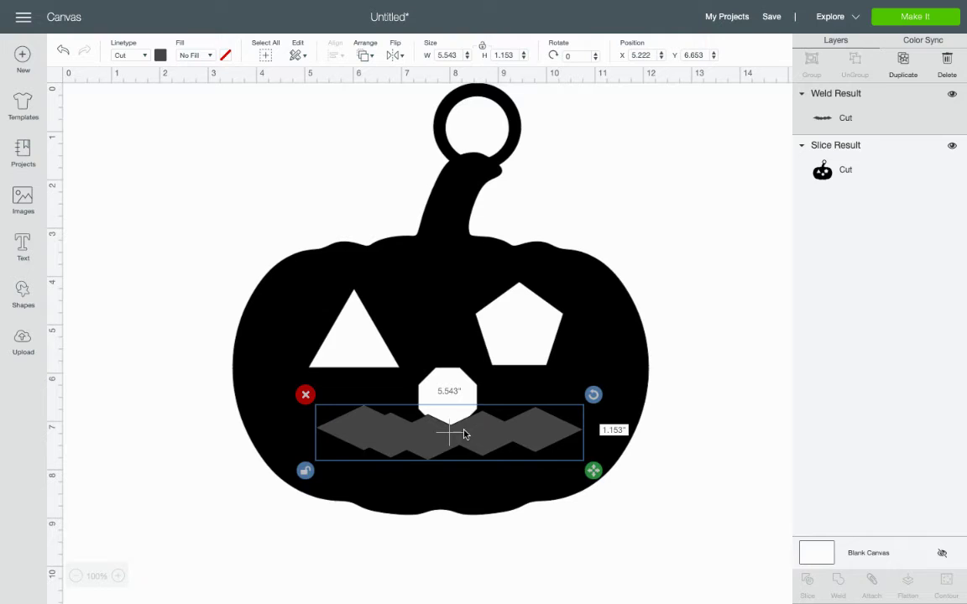
drag(466, 442, 460, 459)
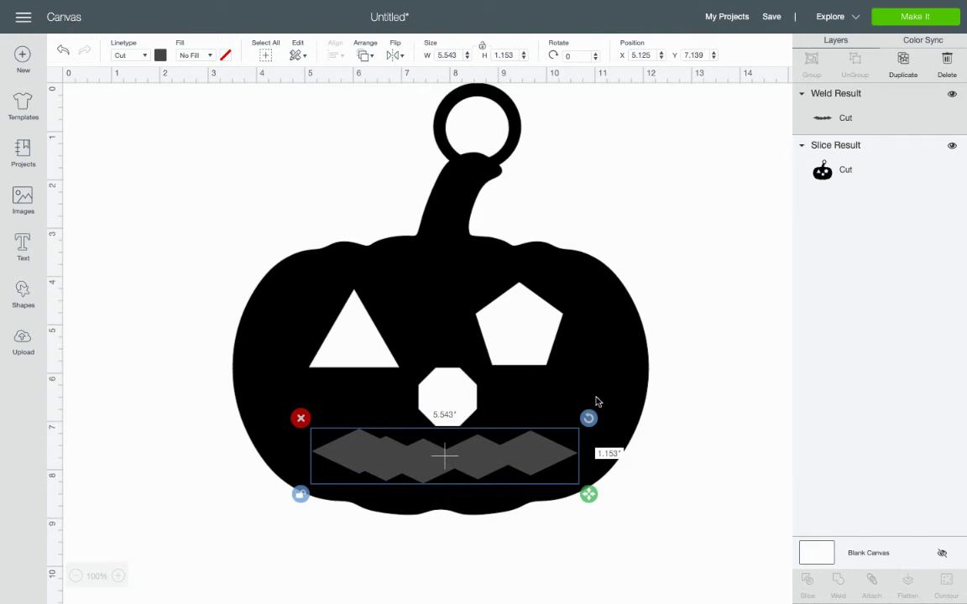
Slice the zigzag mouth out of the pumpkin and delete the black and grey leftover zigzag pieces
click(611, 305)
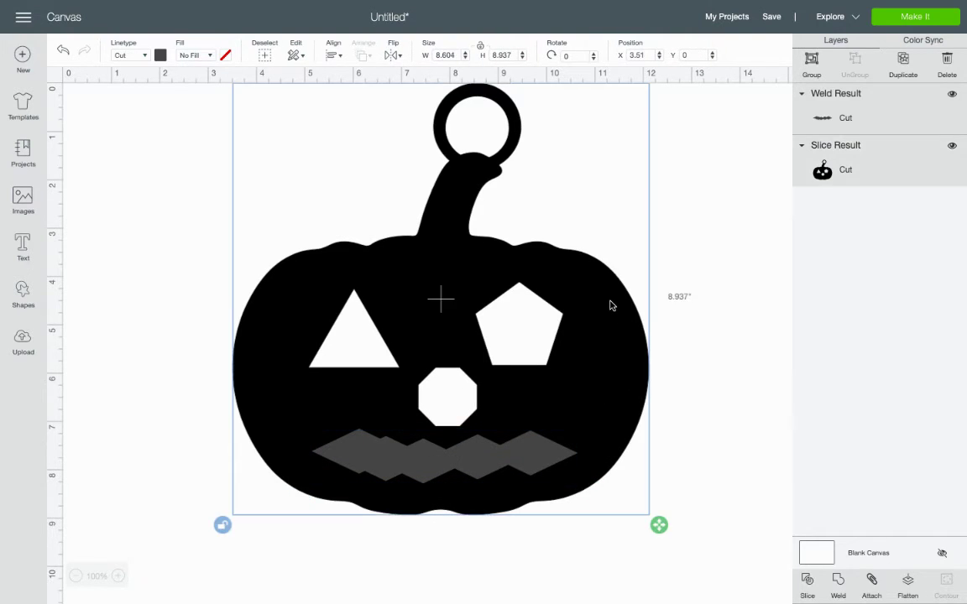
click(808, 582)
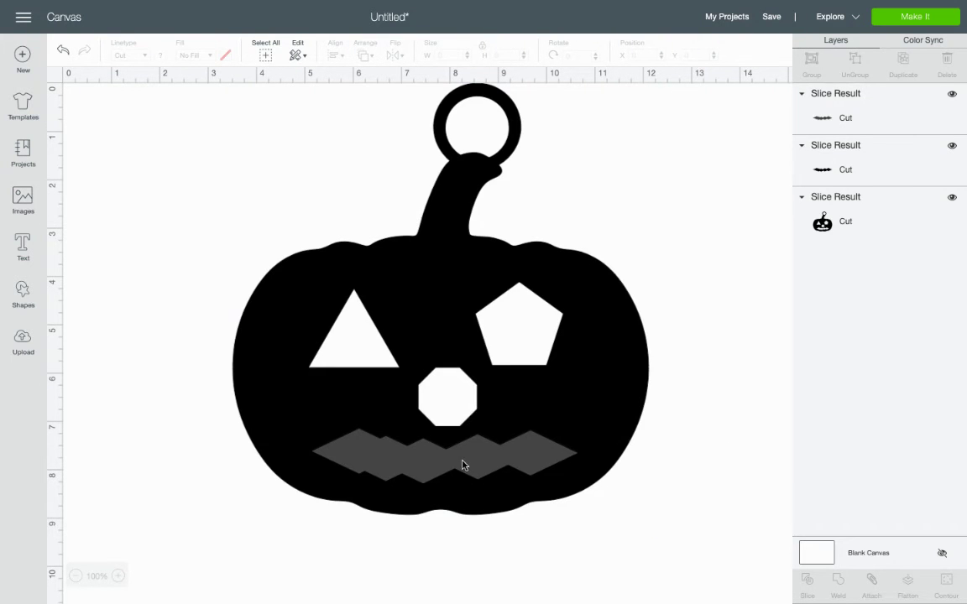
click(460, 461)
drag(448, 458, 252, 167)
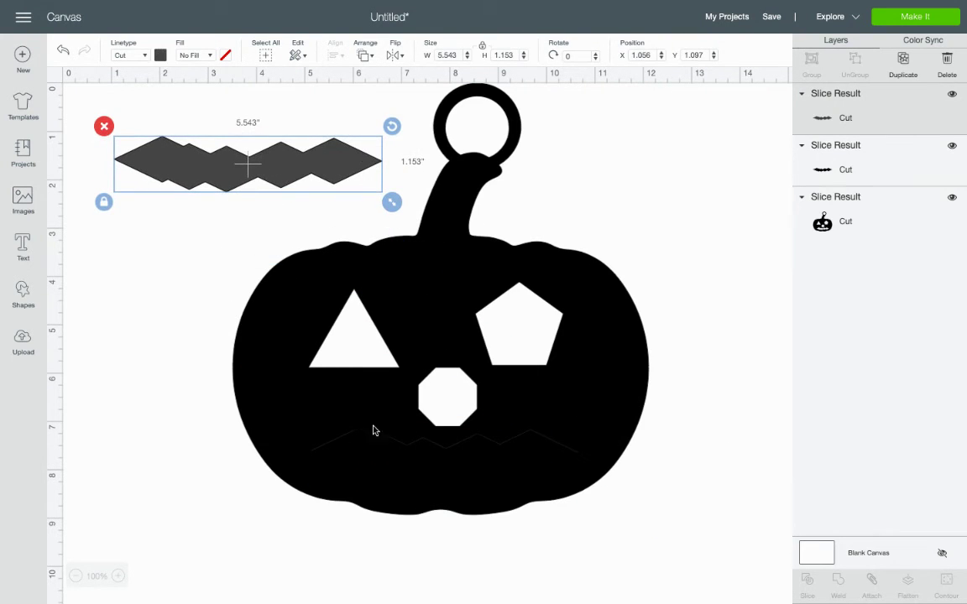
drag(375, 454, 178, 209)
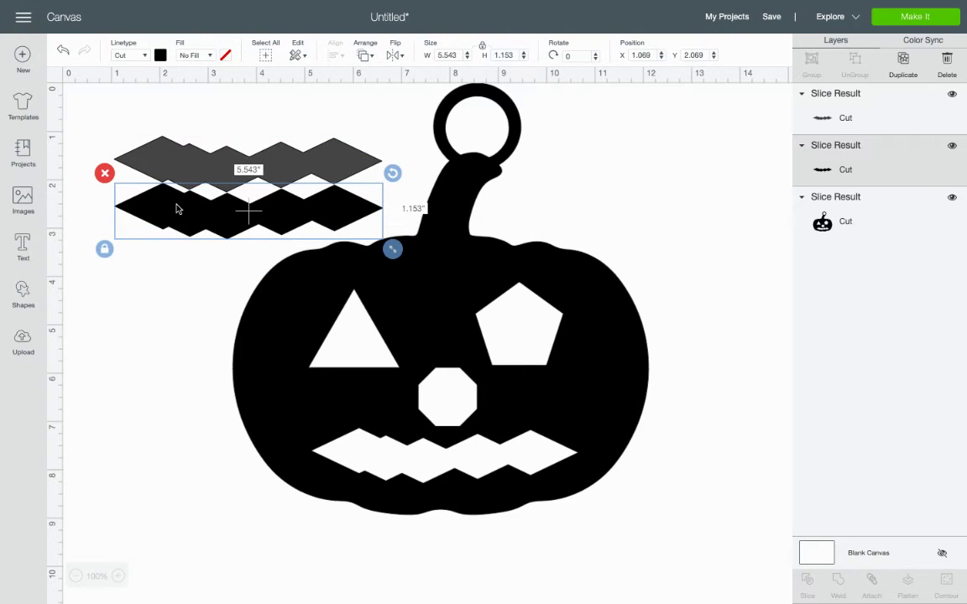
key(Delete)
click(218, 172)
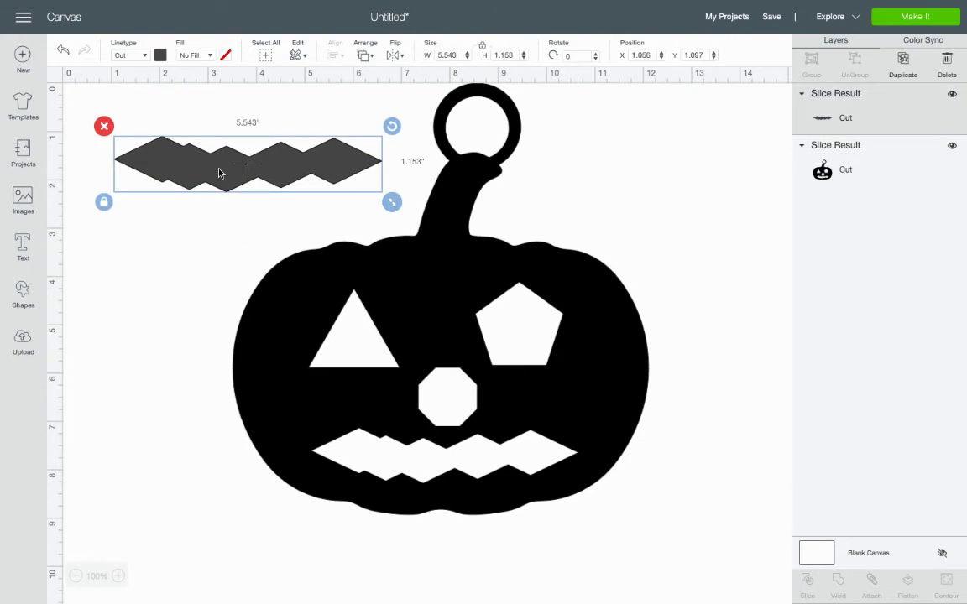
key(Delete)
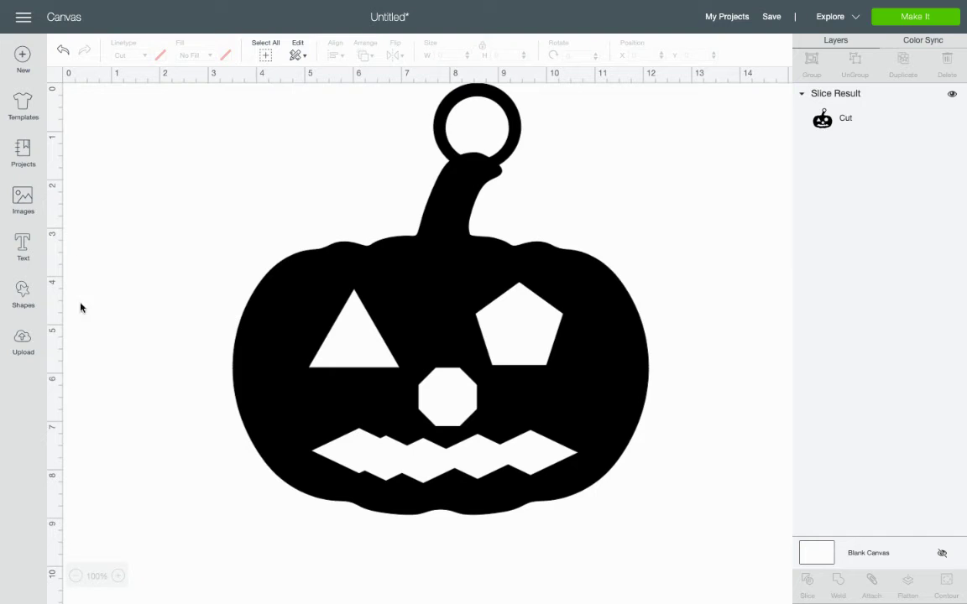
Insert the uploaded winged design and move it to the canvas's upper left beside the pumpkin
click(23, 339)
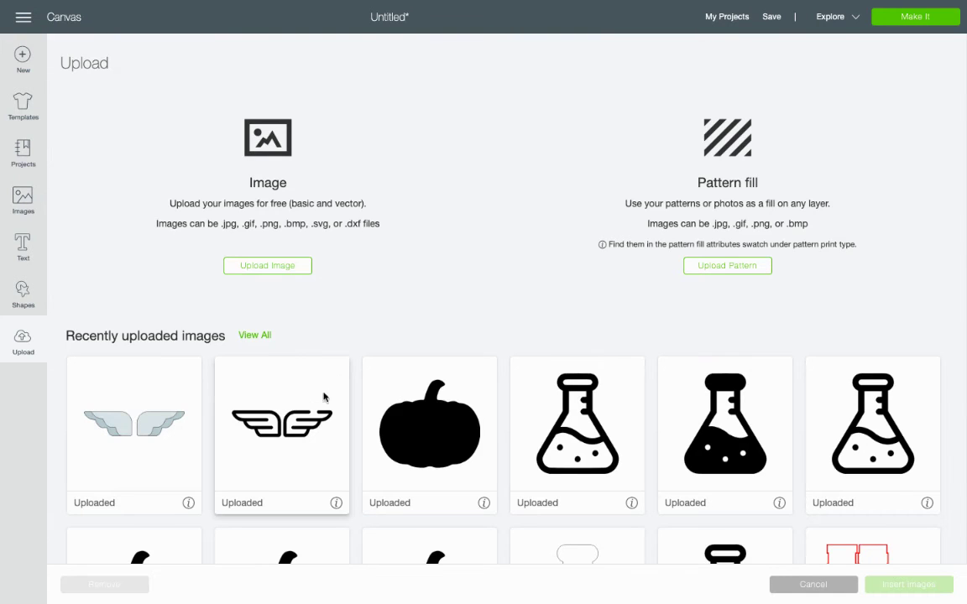
click(276, 421)
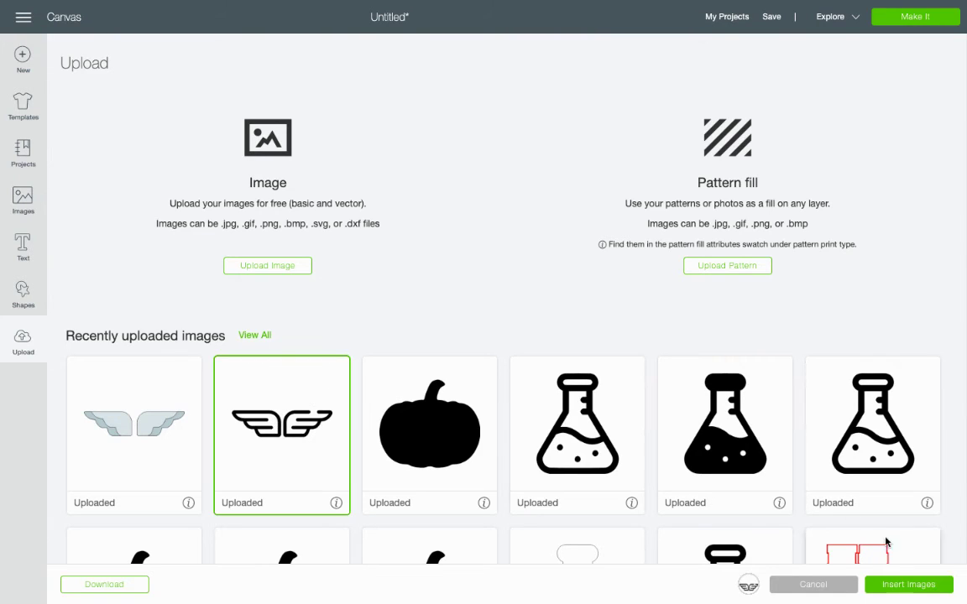
click(899, 591)
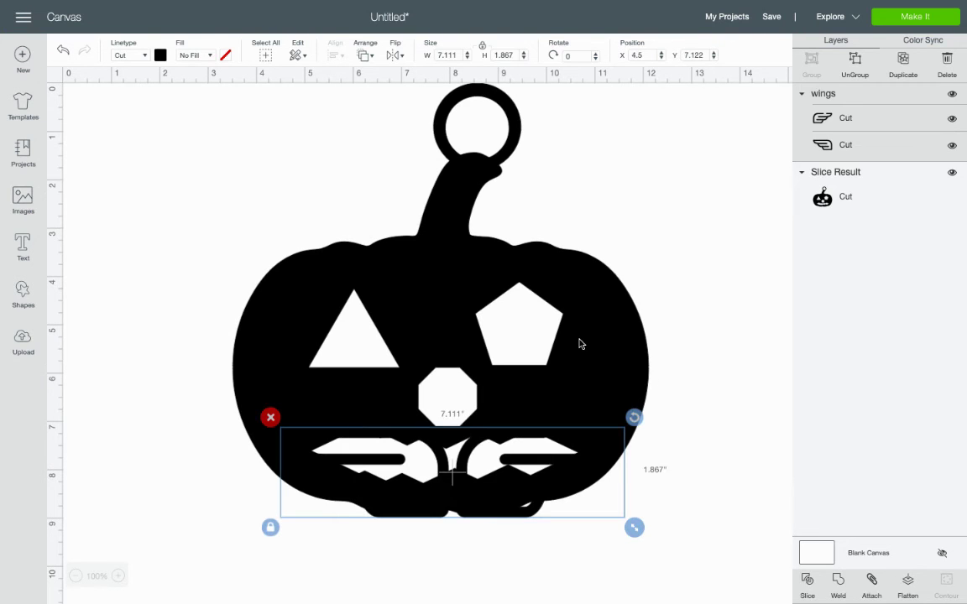
drag(376, 410, 540, 457)
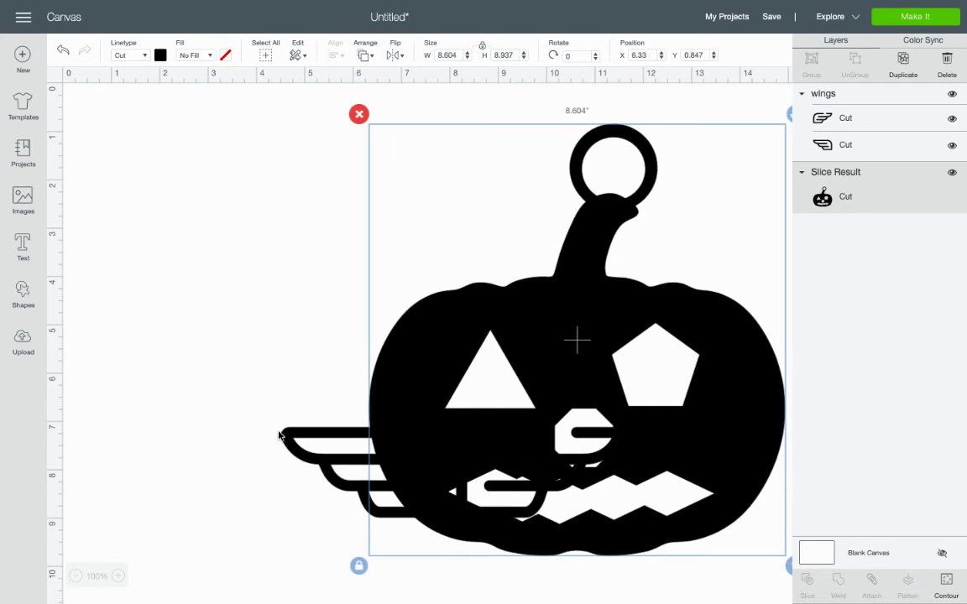
click(310, 445)
drag(310, 445, 153, 162)
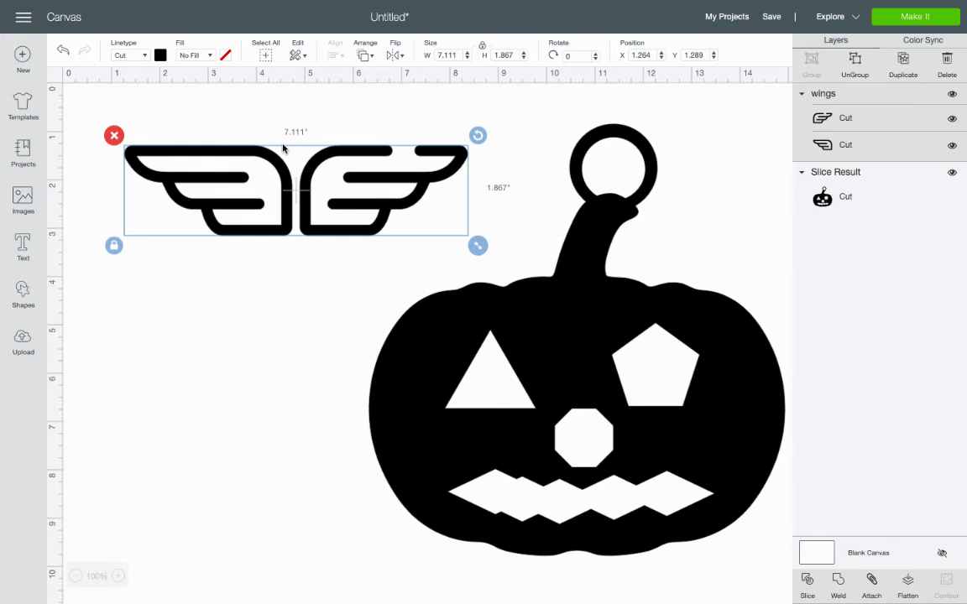
drag(283, 149, 335, 302)
Ungroup the wings and delete the right wing, keeping a single left wing
click(854, 61)
drag(386, 181, 430, 168)
key(Delete)
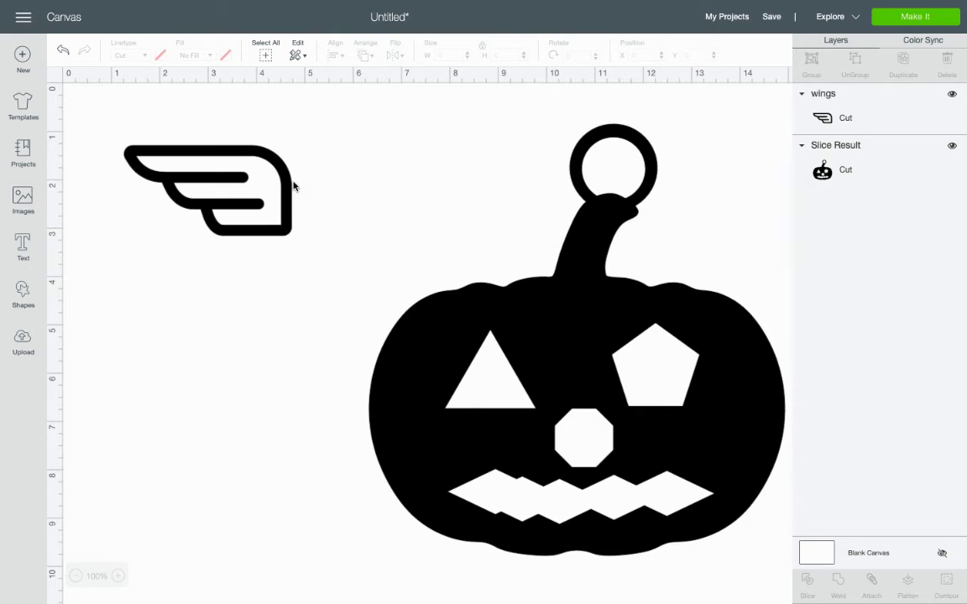
Duplicate the wing, flip the copy horizontally above the pumpkin, and butt the original against its left side
click(281, 172)
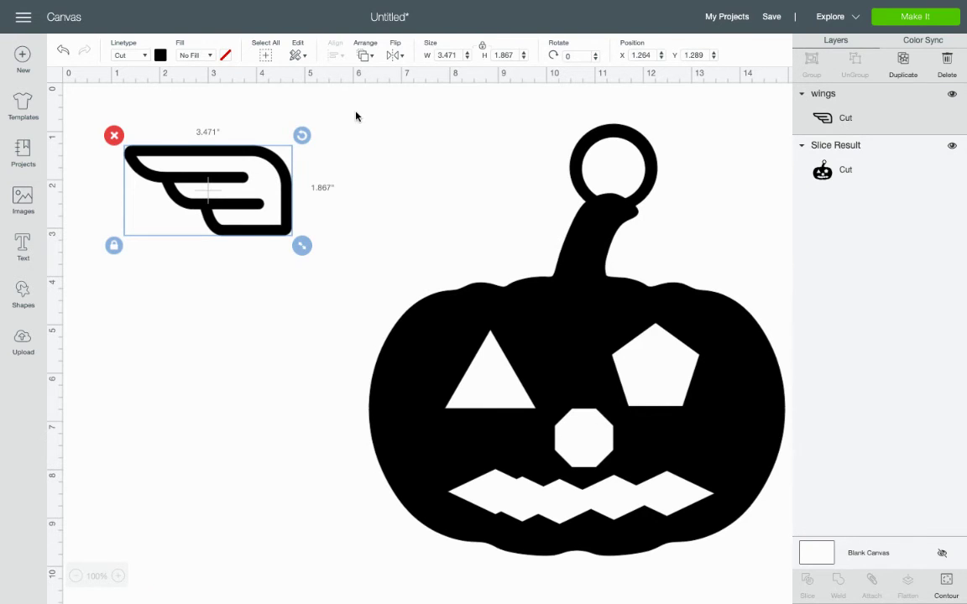
key(ctrl+d)
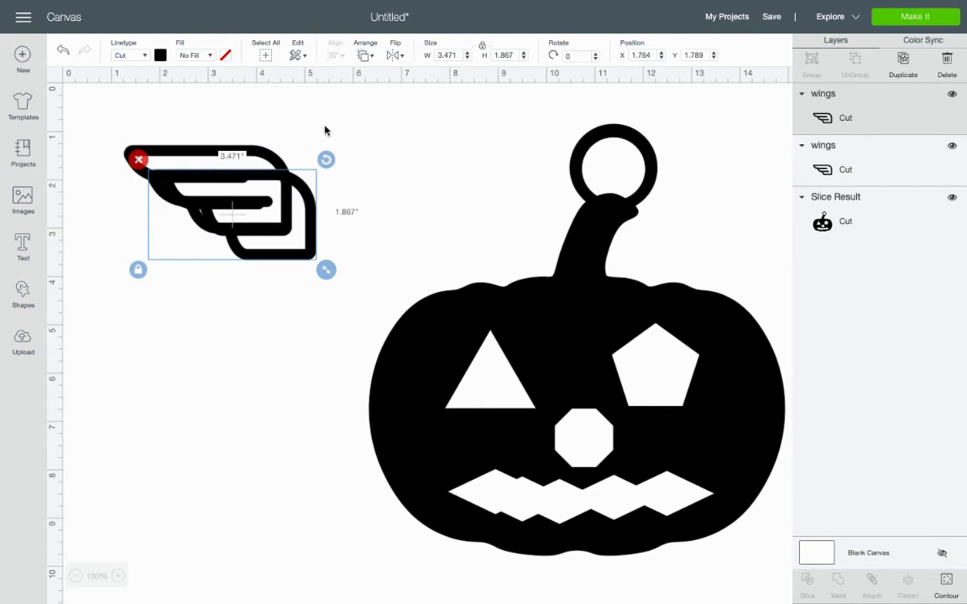
drag(304, 193, 442, 157)
click(394, 57)
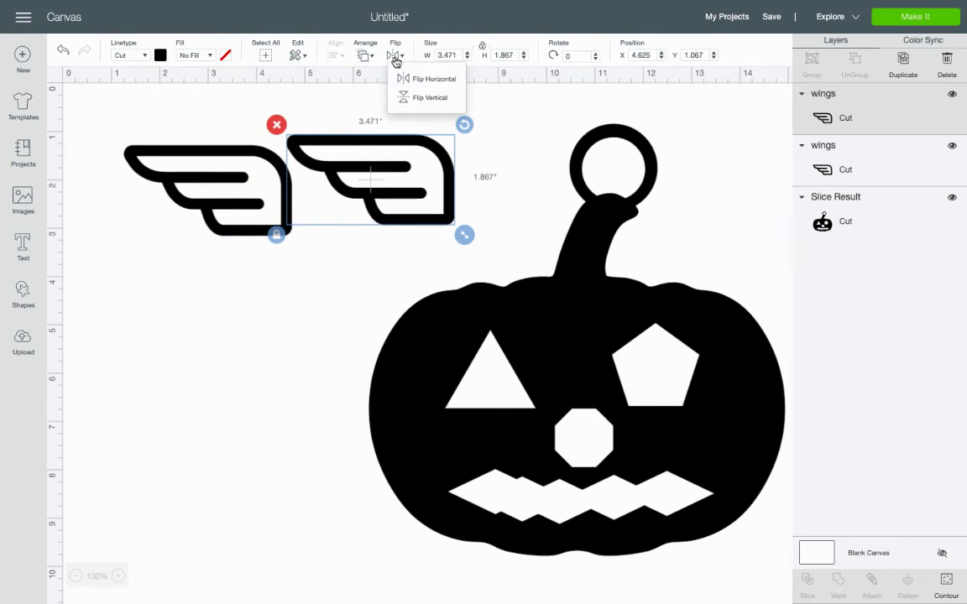
click(410, 79)
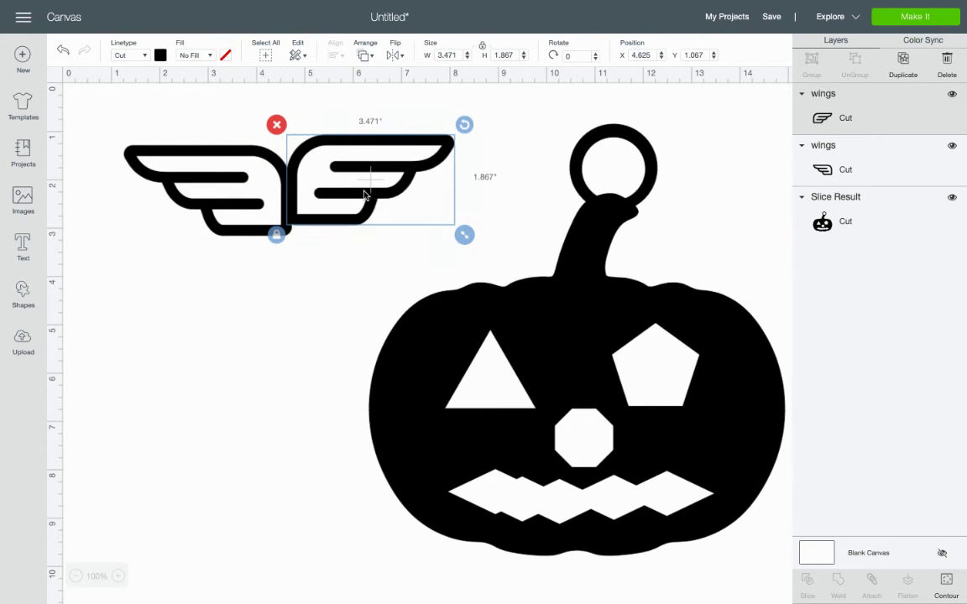
drag(316, 145, 385, 139)
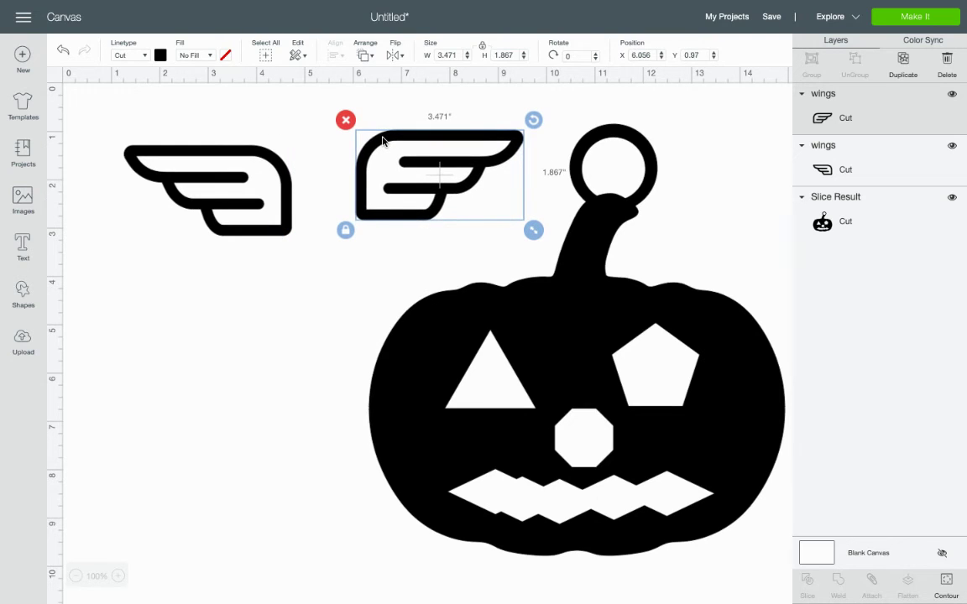
drag(269, 164, 356, 384)
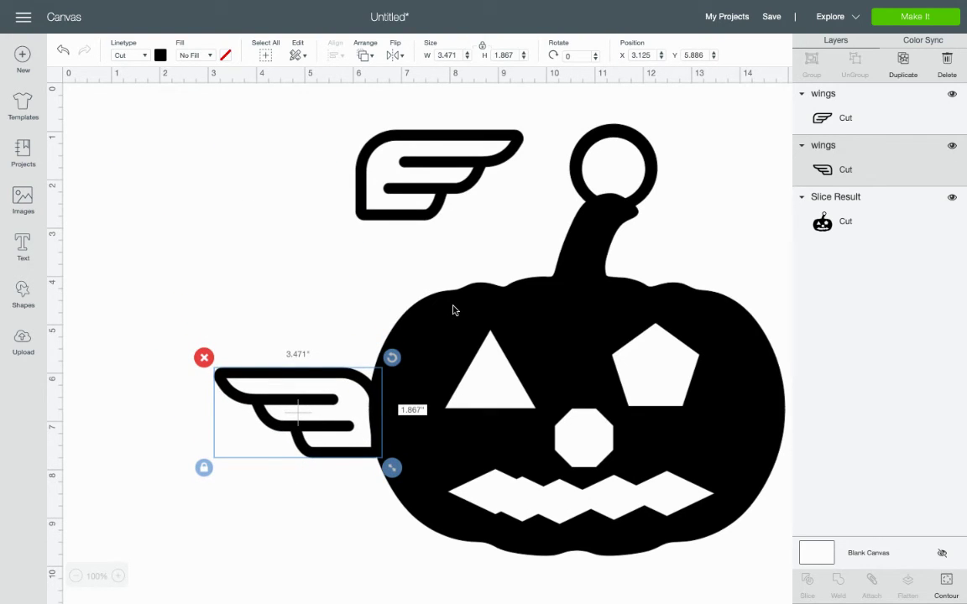
Select all objects and slice the pumpkin with the overlapping wing
key(ctrl+a)
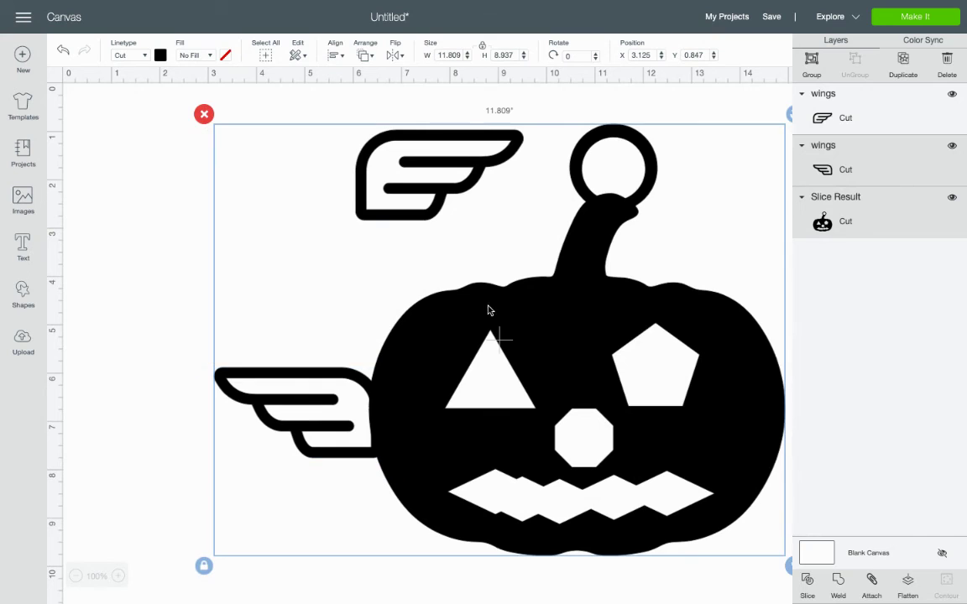
click(807, 582)
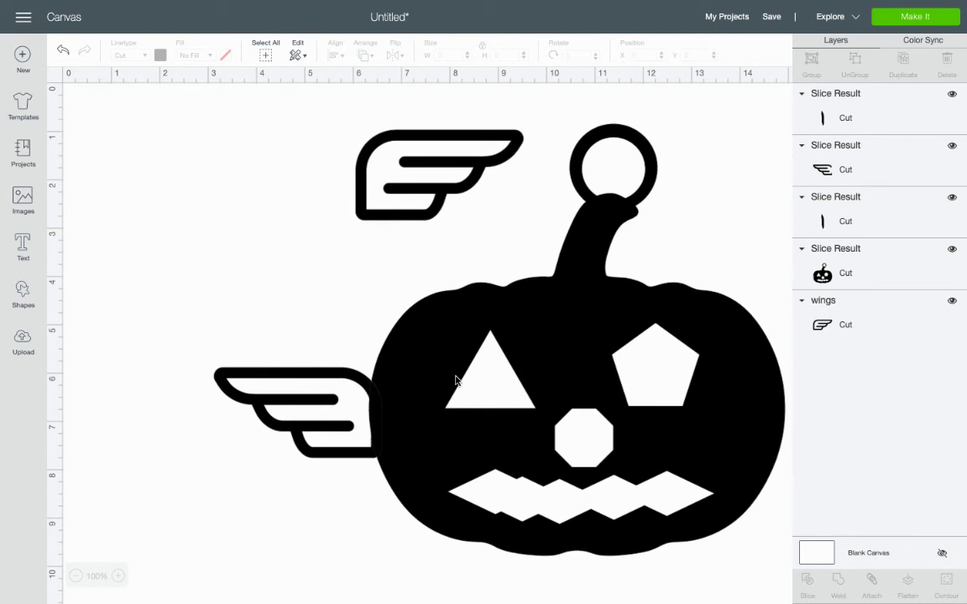
Undo the slice and delete both black wings
key(ctrl+z)
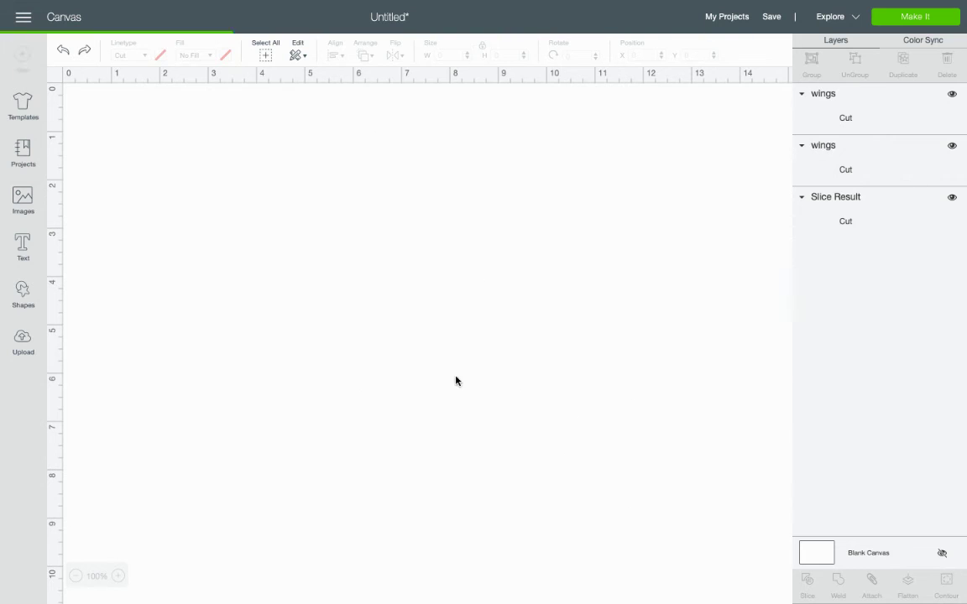
click(327, 378)
drag(327, 378, 298, 132)
key(Delete)
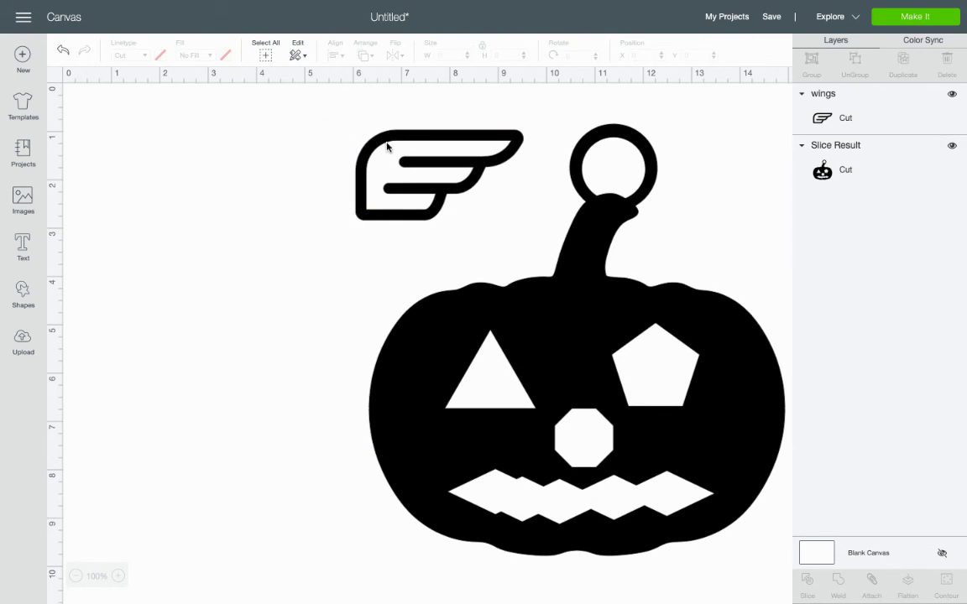
click(394, 137)
key(Delete)
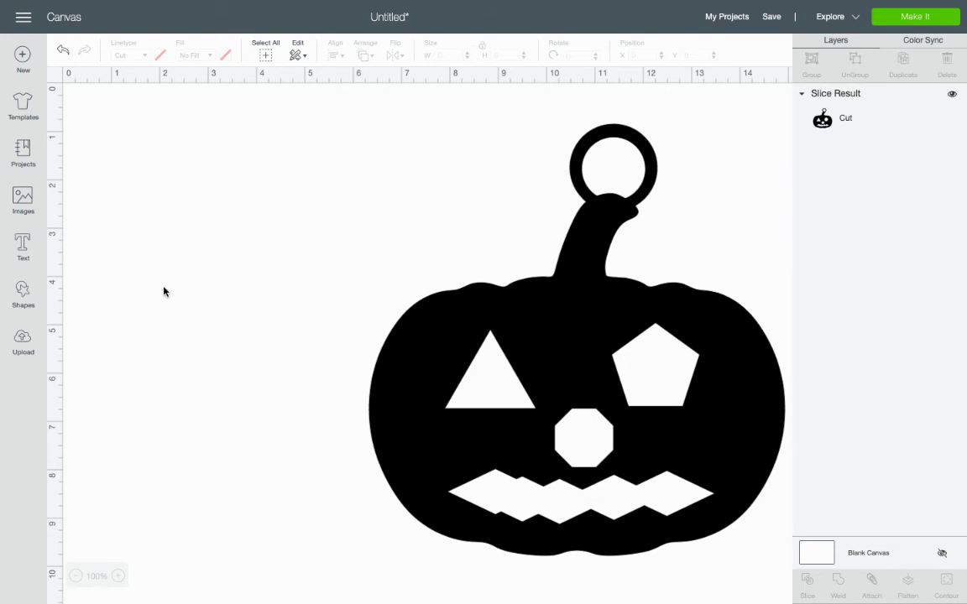
Insert the uploaded grey wings image and place it above the pumpkin's left
click(22, 343)
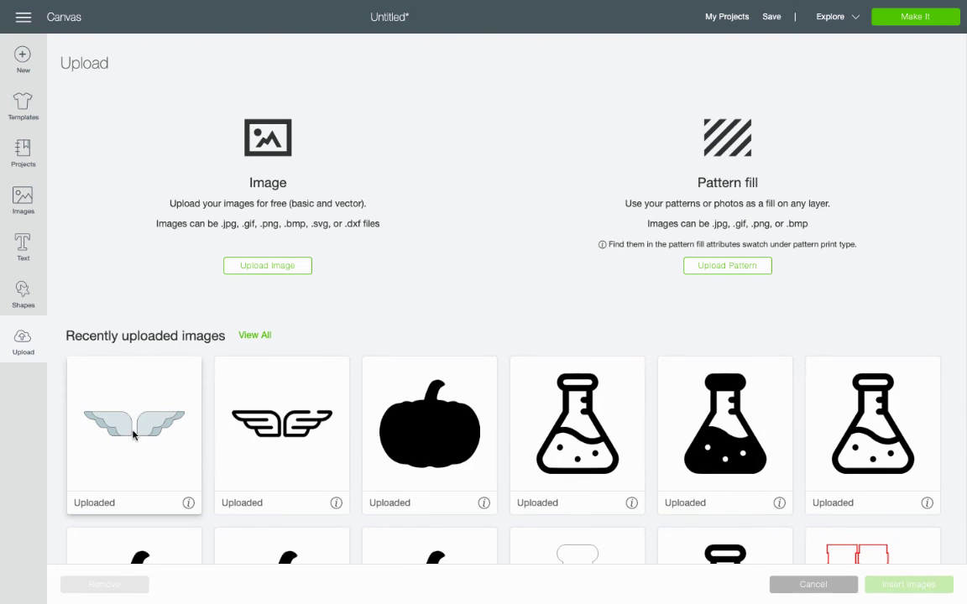
click(134, 424)
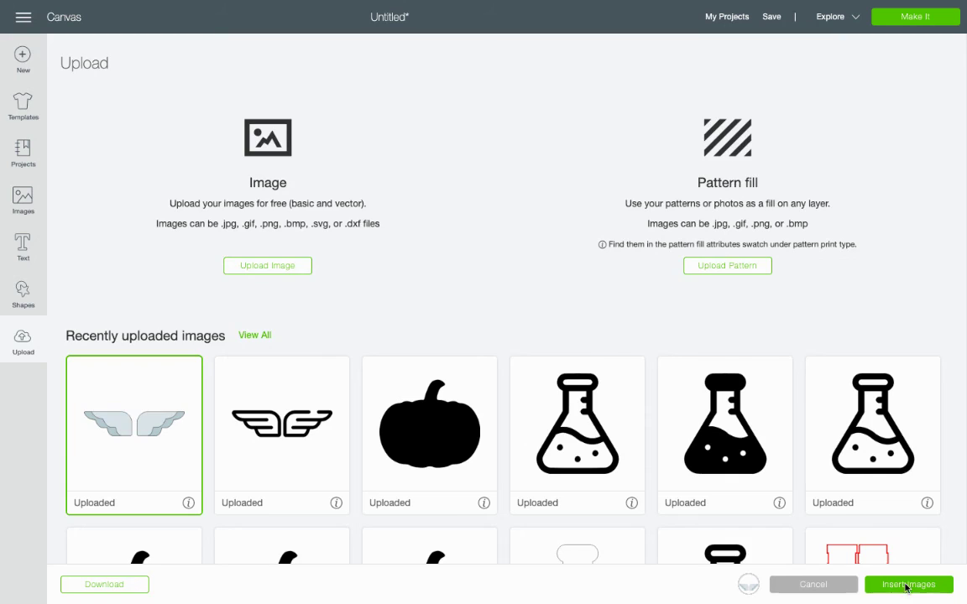
click(907, 585)
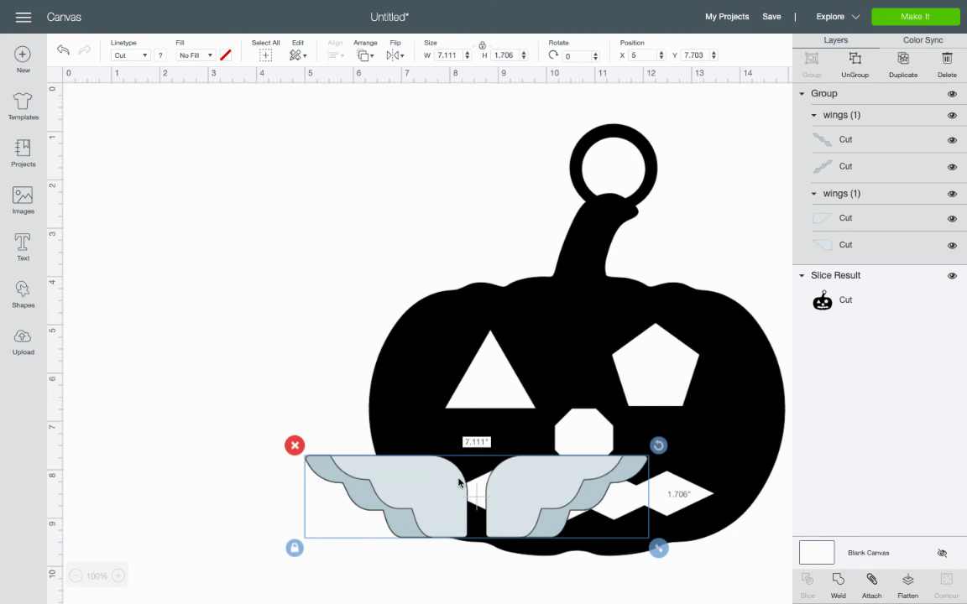
drag(436, 487, 273, 186)
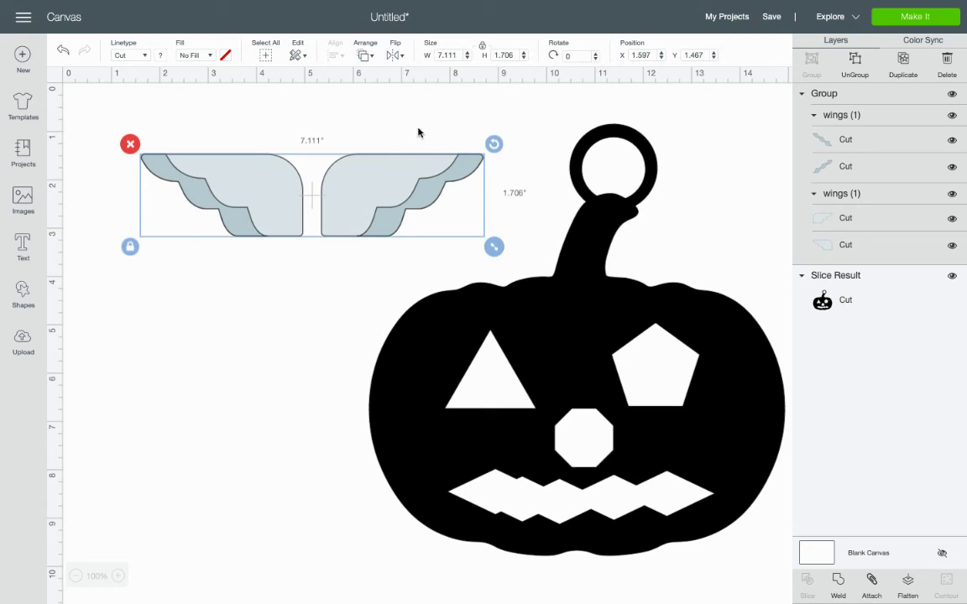
Ungroup the grey wings, delete the dark shading layer, and separate the two pale wings
click(855, 65)
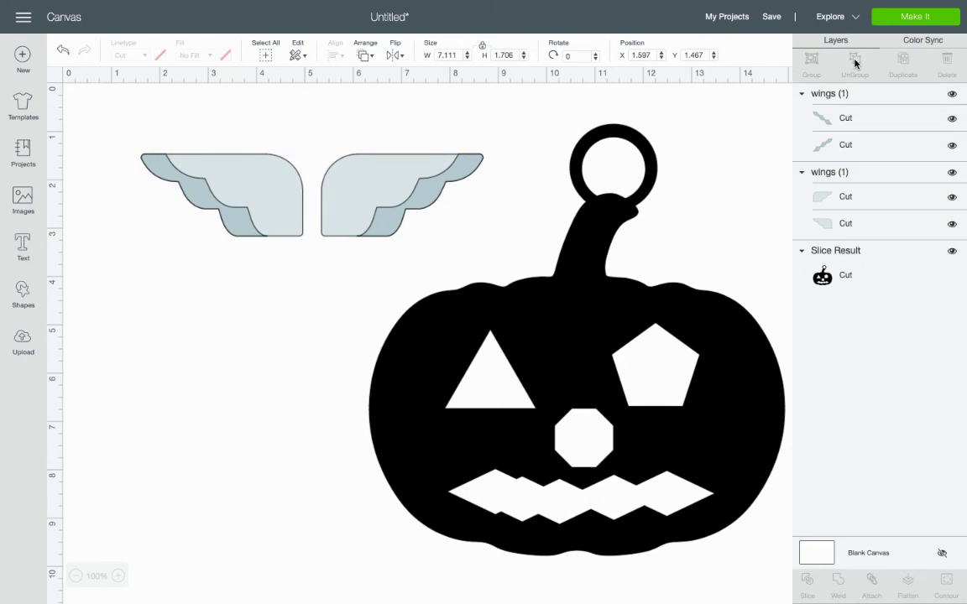
click(393, 183)
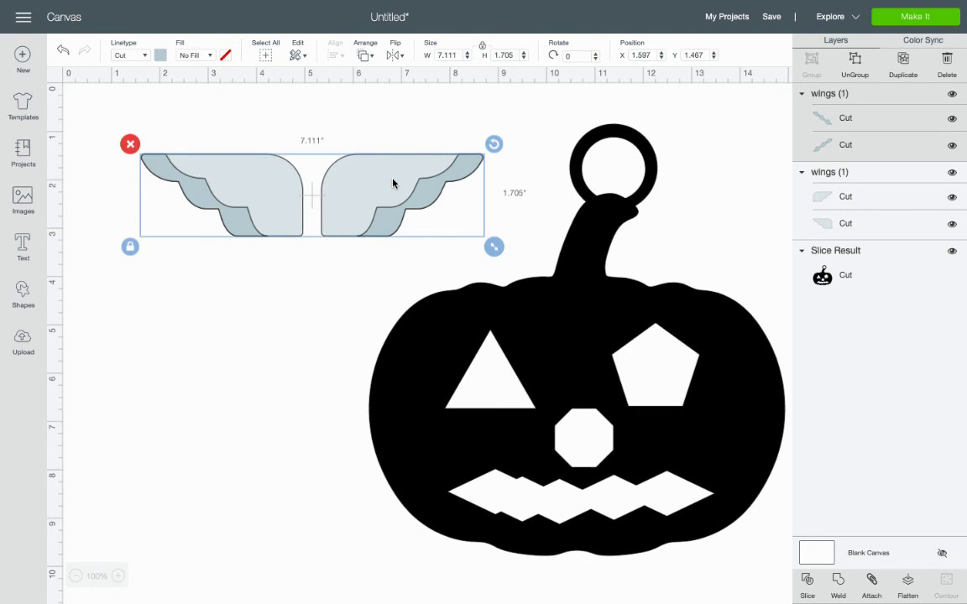
drag(393, 183, 337, 286)
key(Delete)
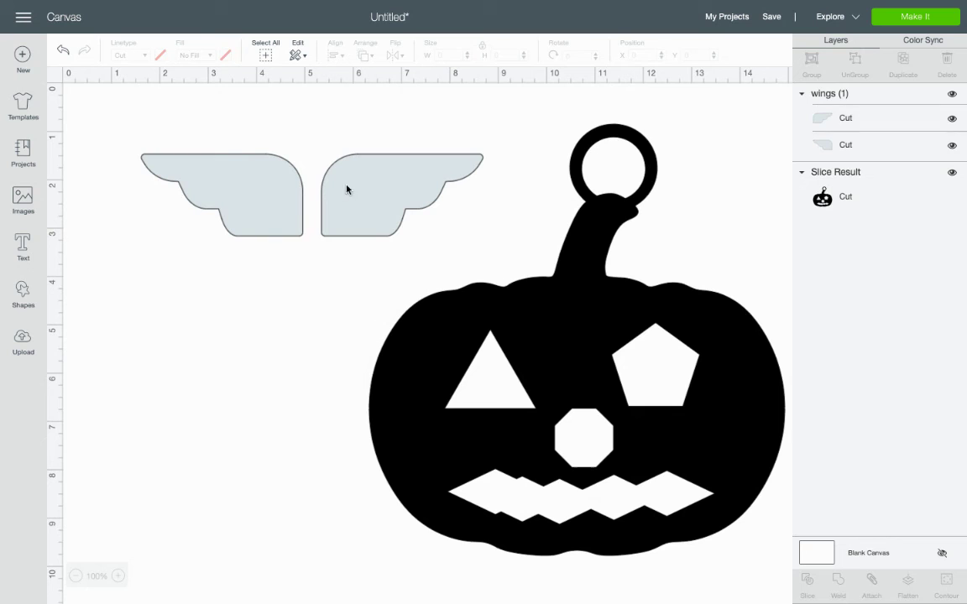
drag(347, 190, 346, 196)
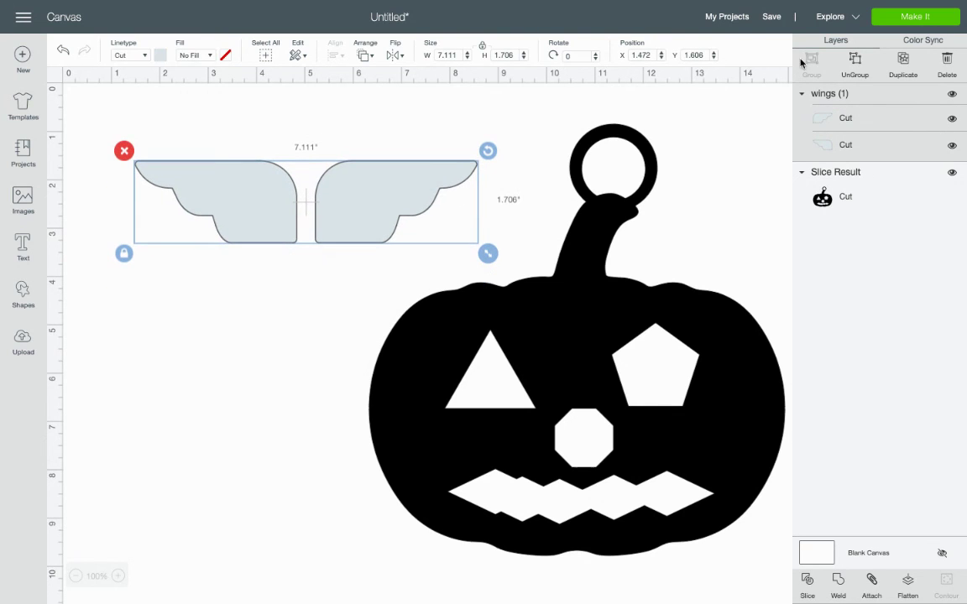
click(855, 63)
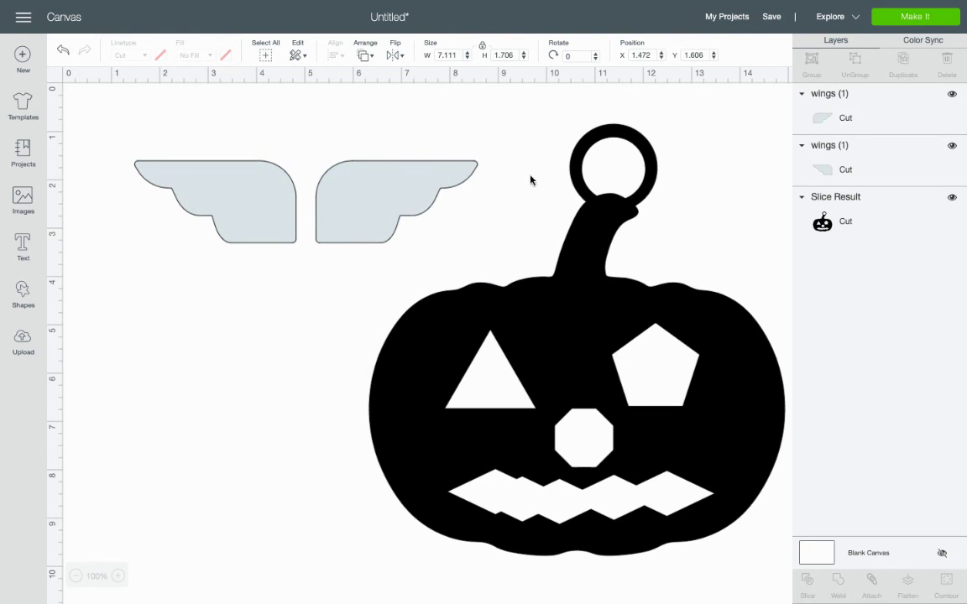
drag(392, 193, 438, 156)
Set one pale wing against each side of the pumpkin and weld everything into one shape
drag(536, 302, 382, 263)
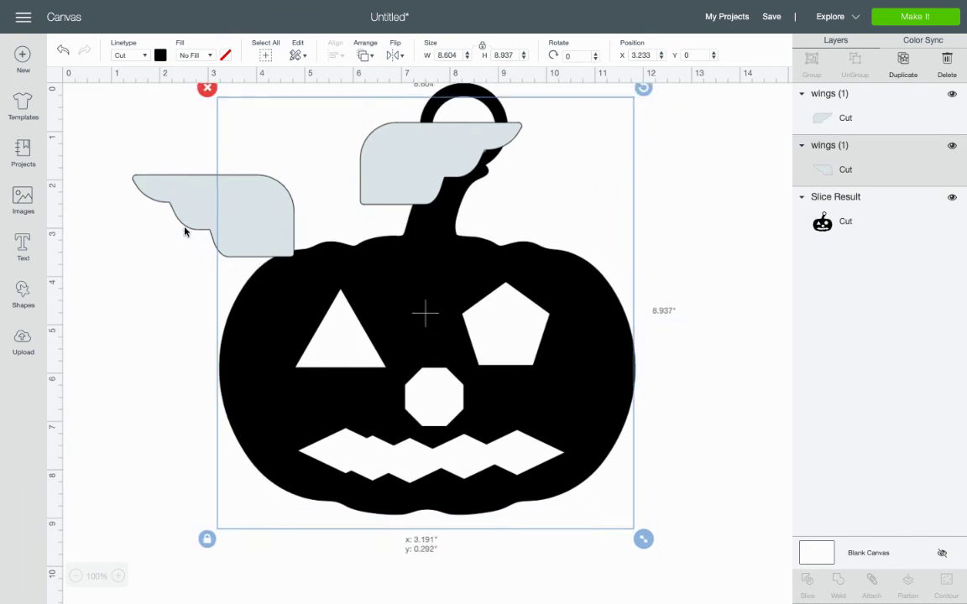
drag(190, 183, 133, 359)
drag(389, 148, 650, 362)
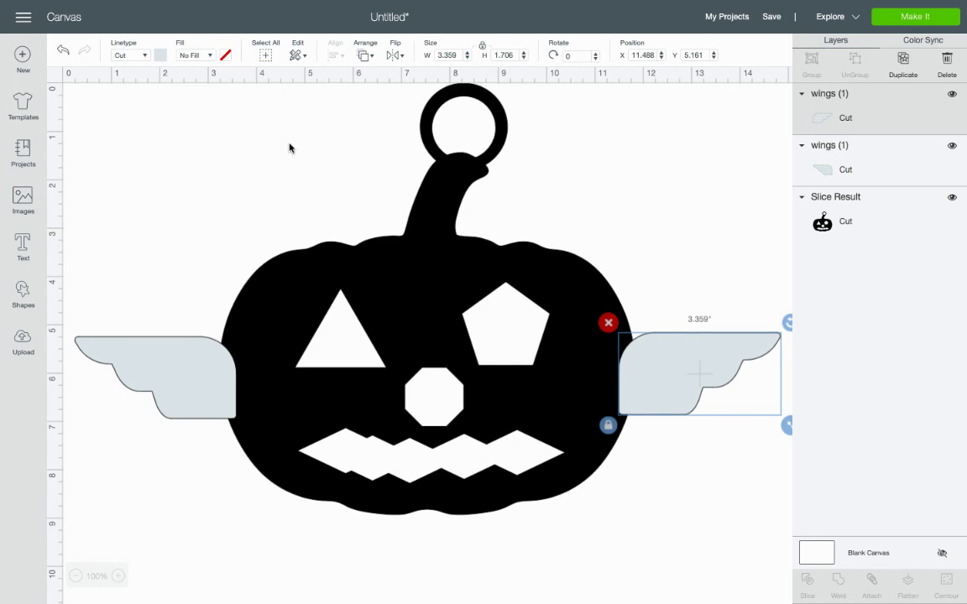
key(ctrl+a)
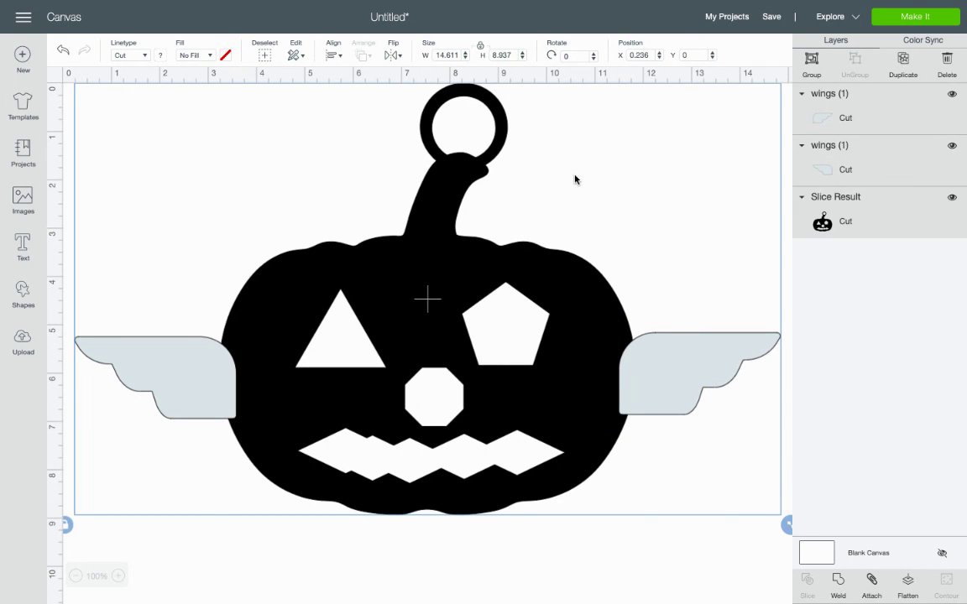
click(838, 581)
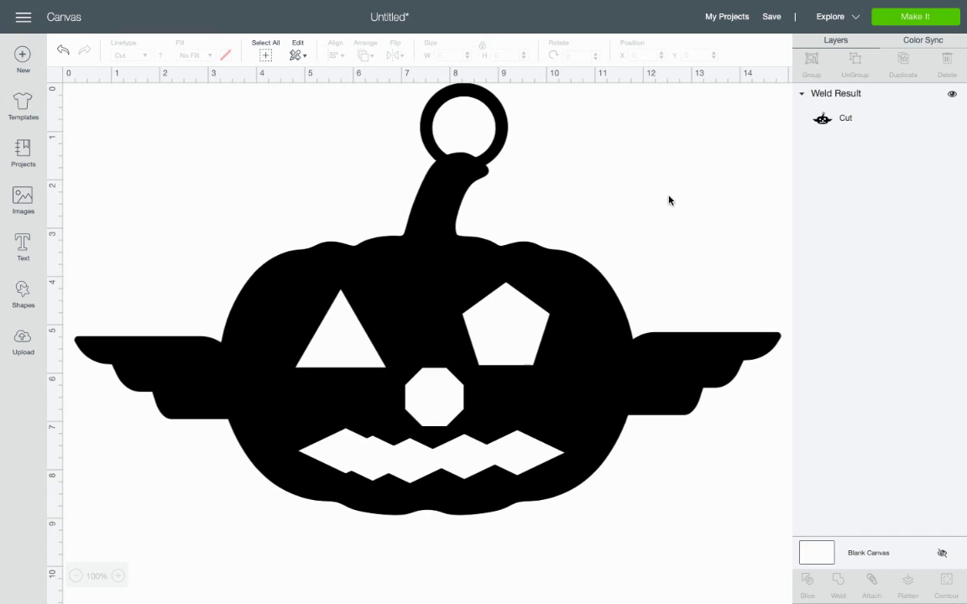
Resize the welded winged pumpkin to about 11.875 × 7.84 inches
click(580, 312)
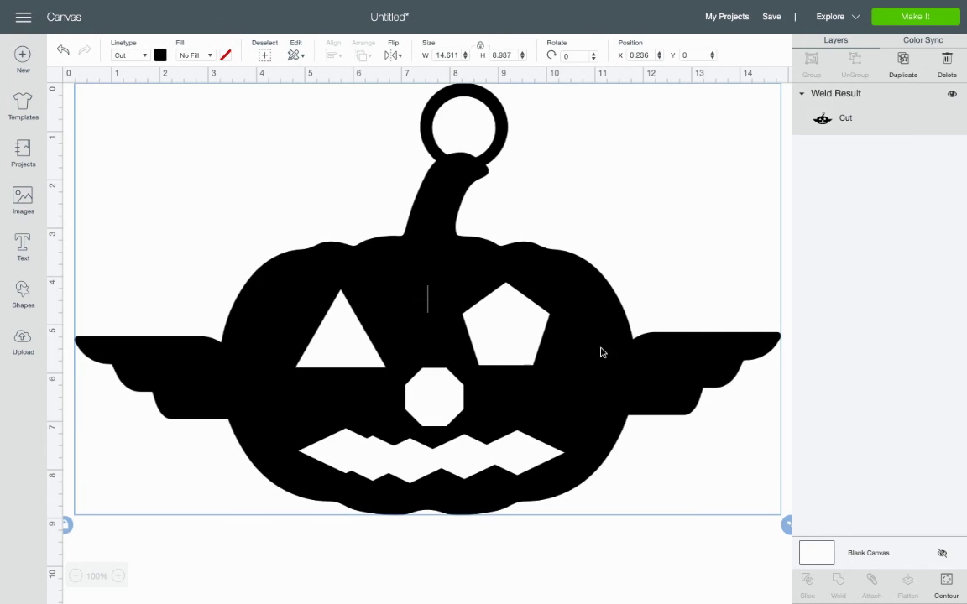
drag(784, 526, 645, 436)
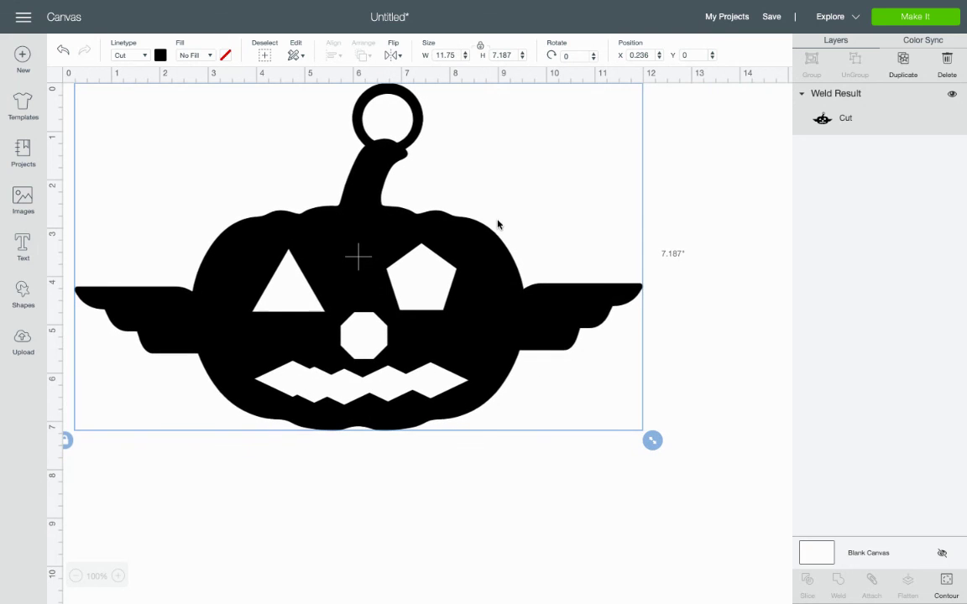
drag(335, 217, 388, 218)
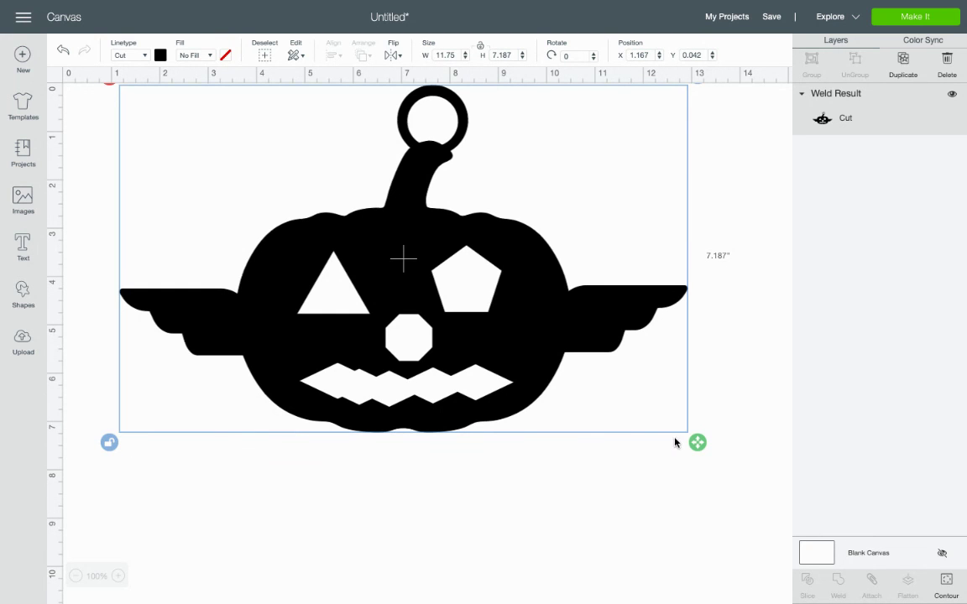
drag(697, 446, 704, 474)
click(916, 17)
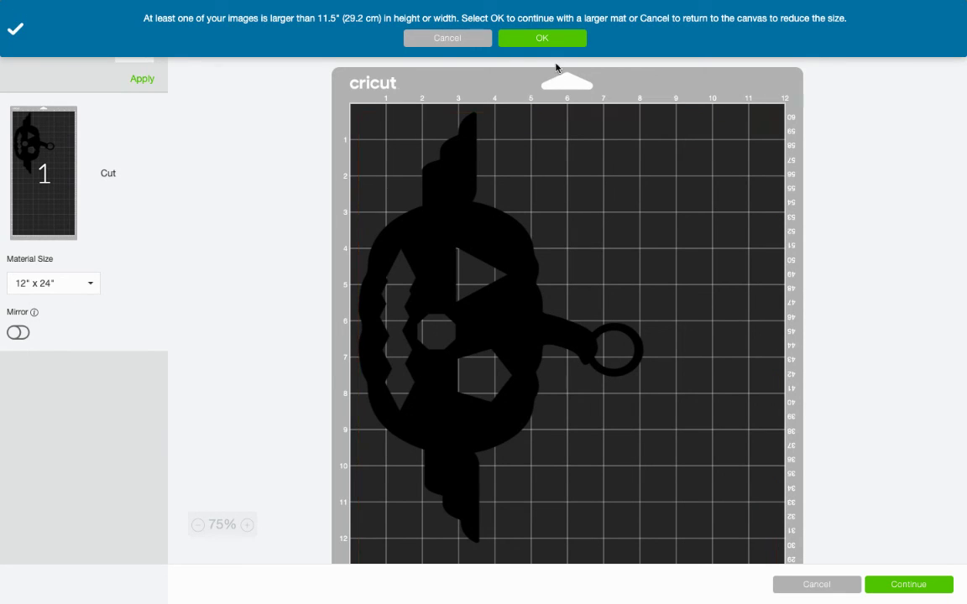
click(448, 38)
mouse_move(654, 592)
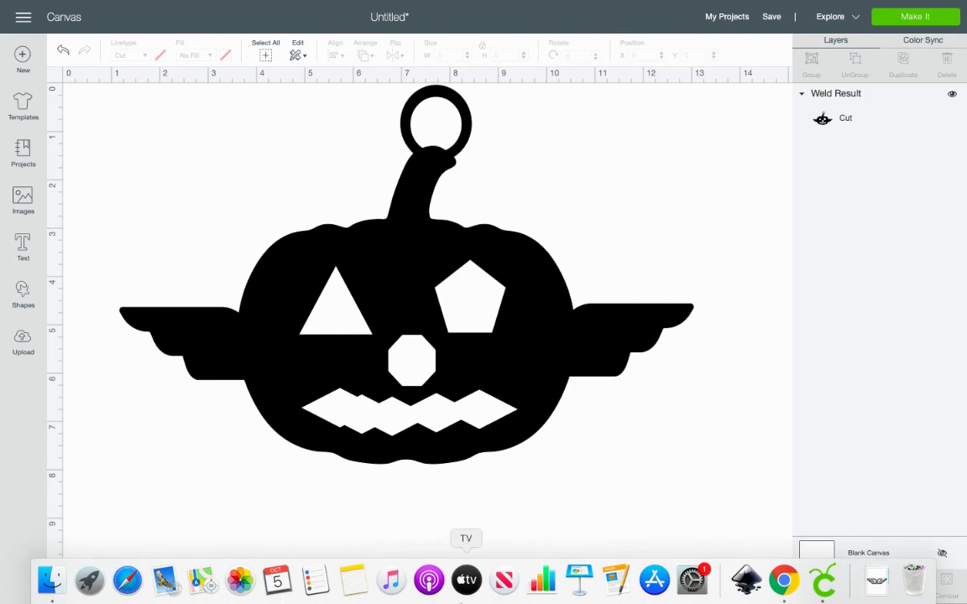